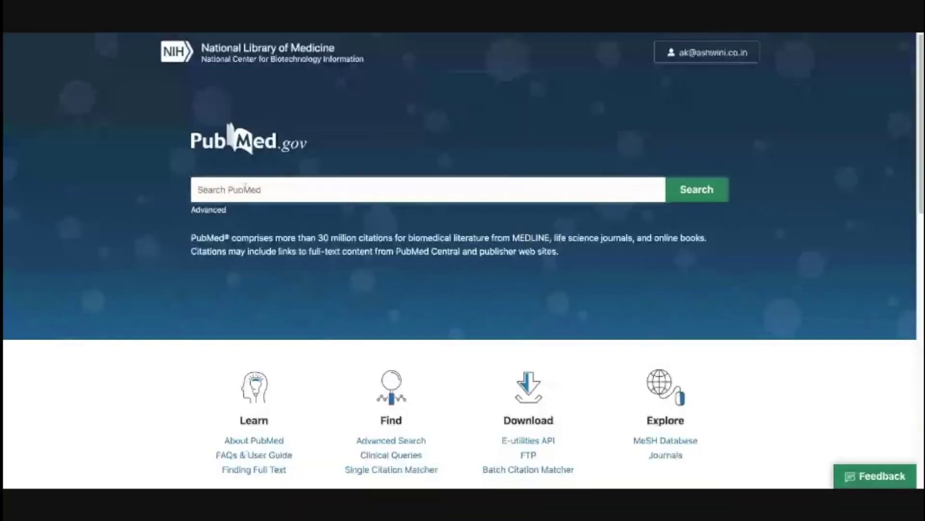
Enter the query COPD OR chronic obstructive pulmonary disease OR Chronic obstructive airway disease OR chronic bronchitis OR emphysema, removing the stray gap before bronchitis
left_click(246, 189)
key("ctrl+v")
key("BackSpace")
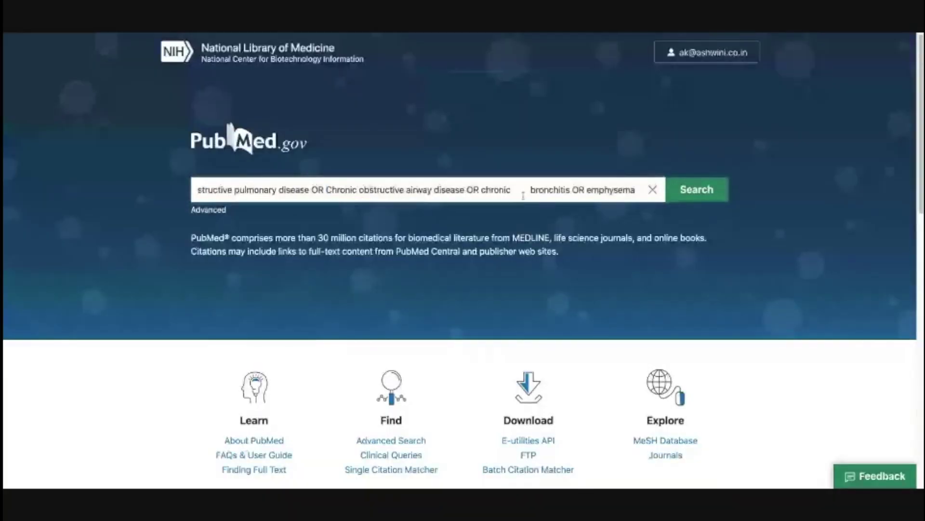
double_click(523, 193)
key("BackSpace")
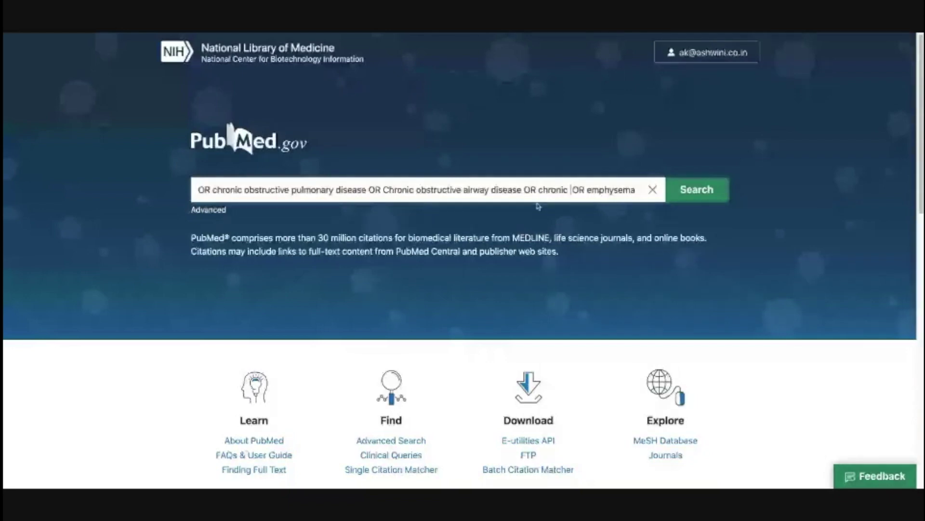
key("ctrl+z")
double_click(578, 189)
key("BackSpace")
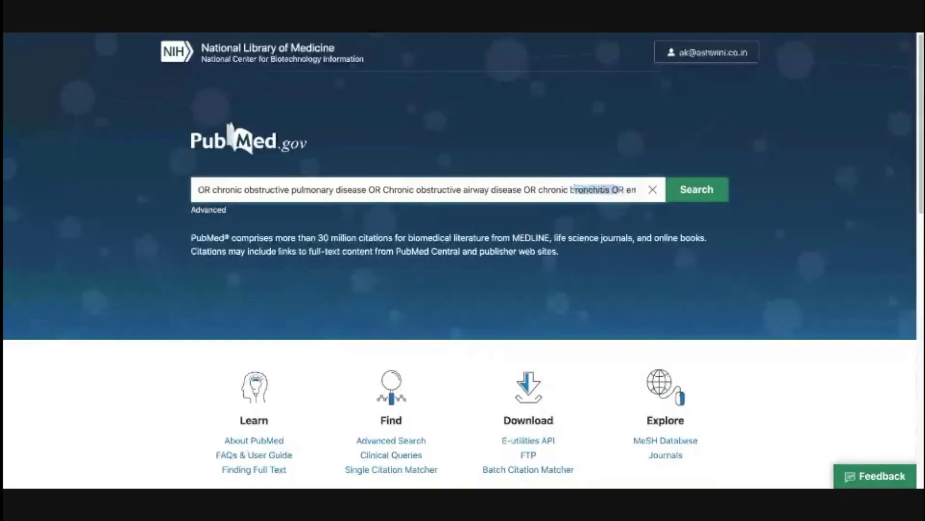
Check the COPD synonym query from end to start and run the search
left_click_drag(574, 188, 637, 190)
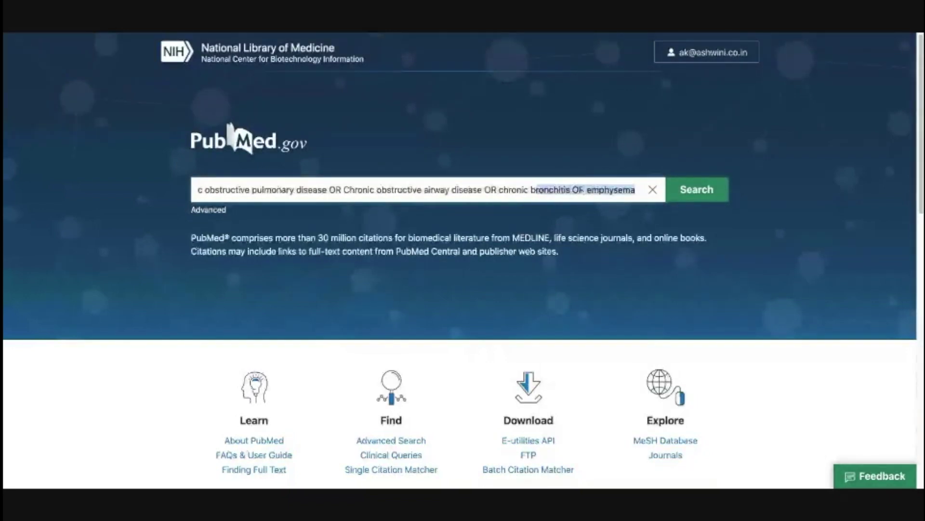
left_click(260, 195)
key("Home")
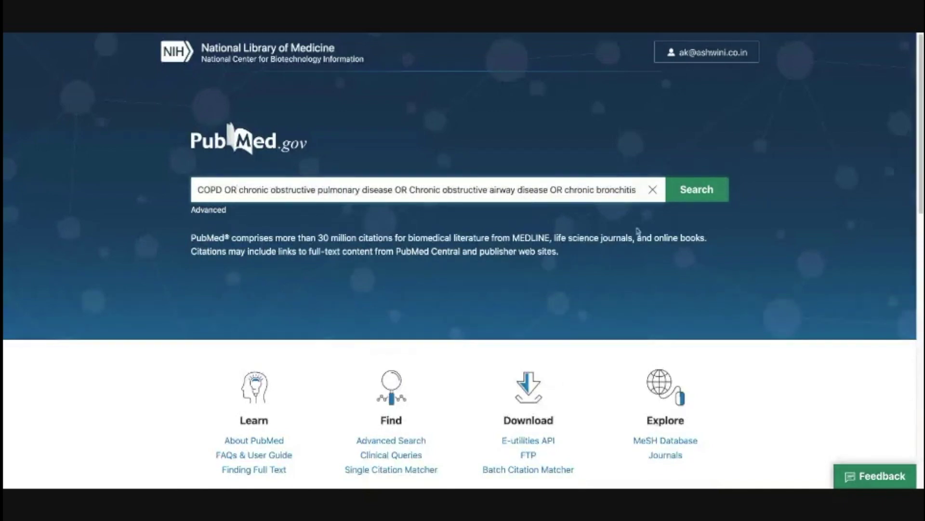
key("Tab")
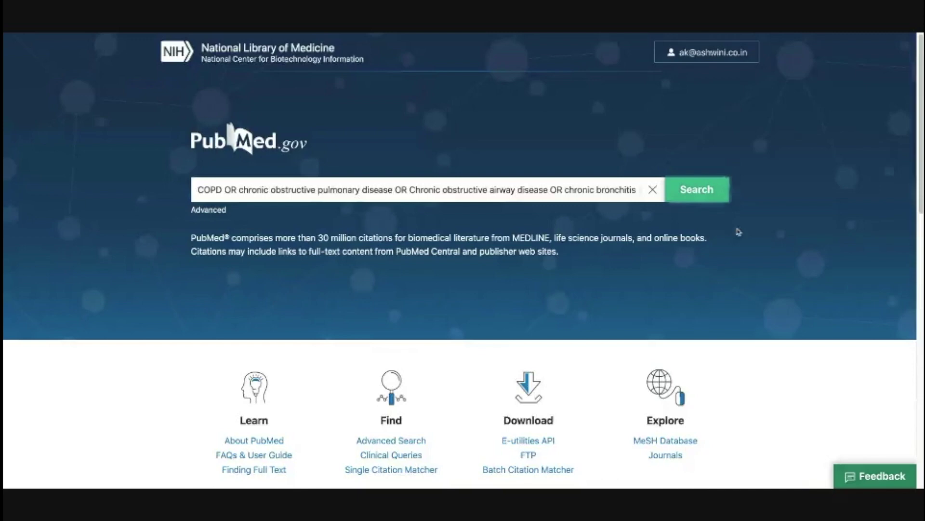
key("Return")
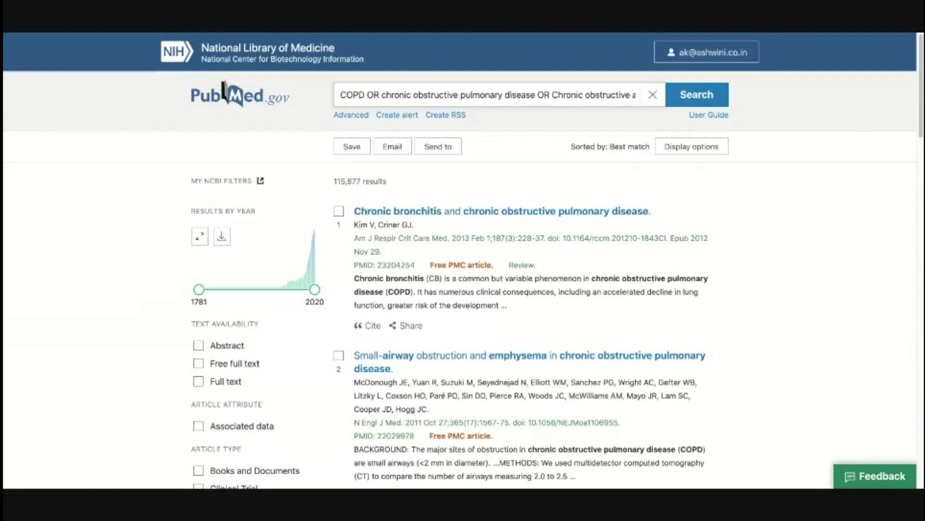
Examine the author line and the abbreviated journal name of the first search result
left_click_drag(354, 225, 441, 236)
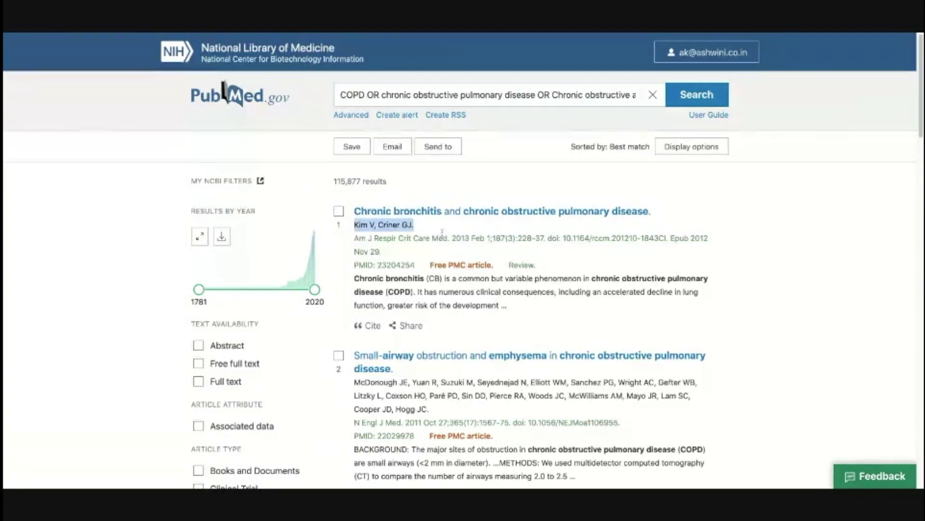
left_click(355, 238)
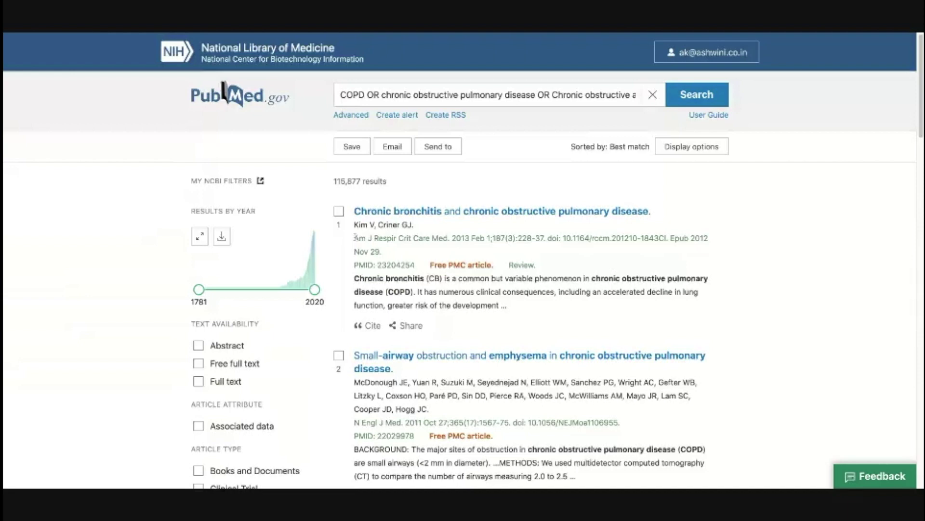
key("shift+Right")
key("shift+Right")
key("shift+Right")
key("shift+Right")
key("shift+Right")
key("shift+Right")
key("shift+Right")
key("shift+Right")
key("shift+Right")
key("shift+Right")
key("shift+Right")
key("shift+Right")
key("shift+Right")
key("shift+Right")
key("shift+Right")
key("shift+Right")
key("shift+Right")
key("shift+Right")
key("shift+Right")
key("shift+Right")
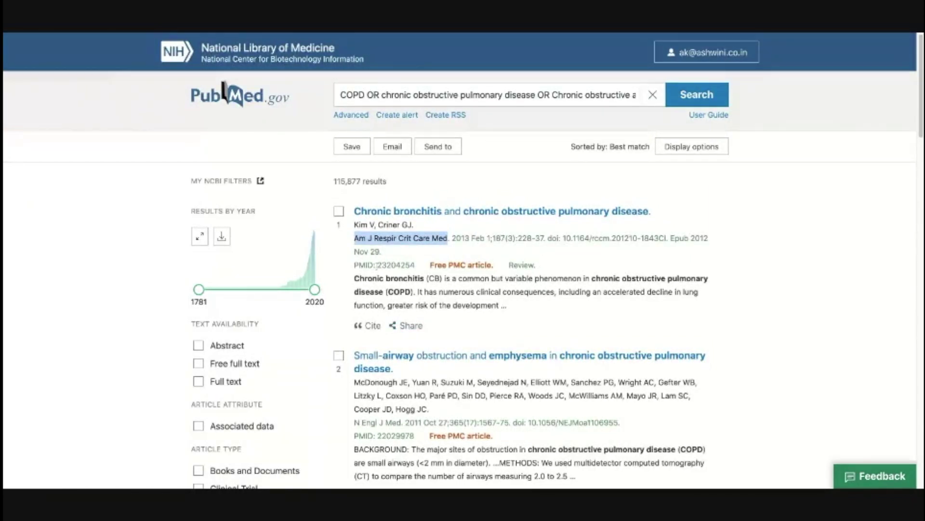
Examine the first result's PMID and abstract snippet, and look through the results that follow
left_click_drag(378, 265, 416, 265)
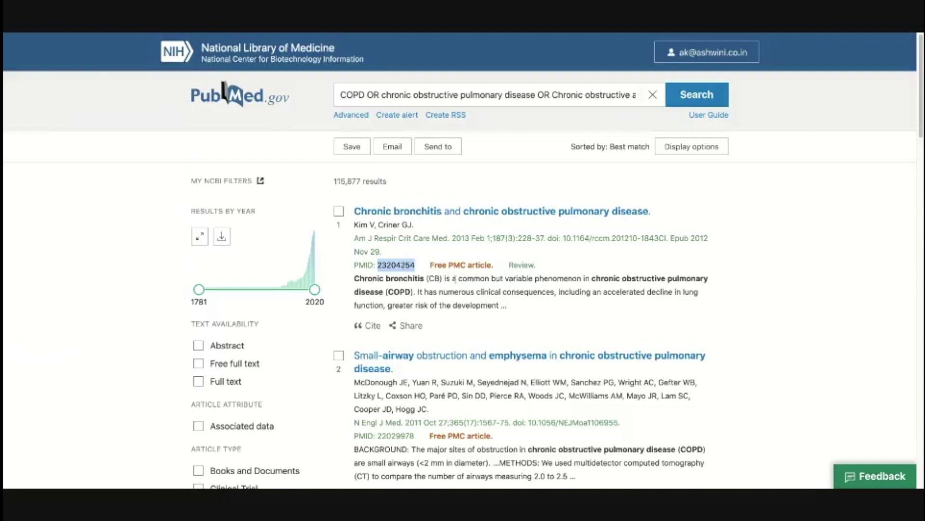
scroll(423, 284, "down", 1)
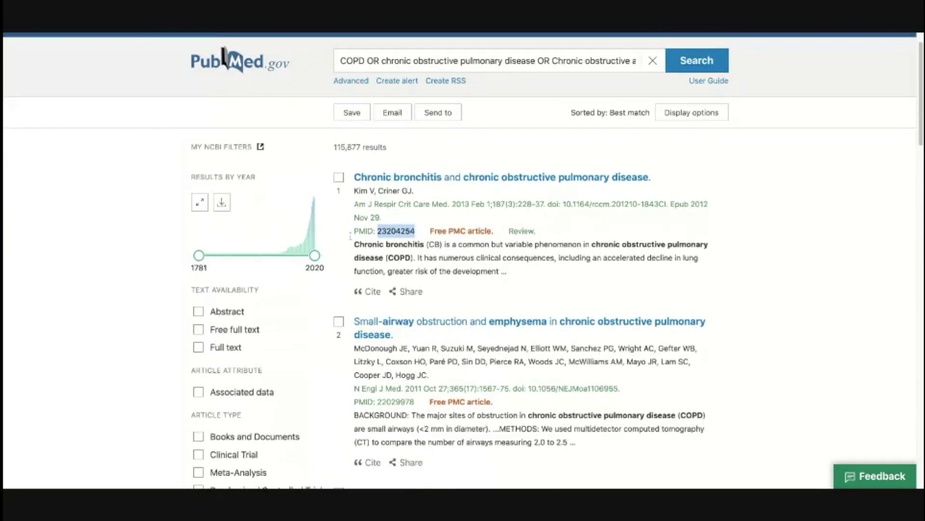
left_click_drag(353, 243, 509, 272)
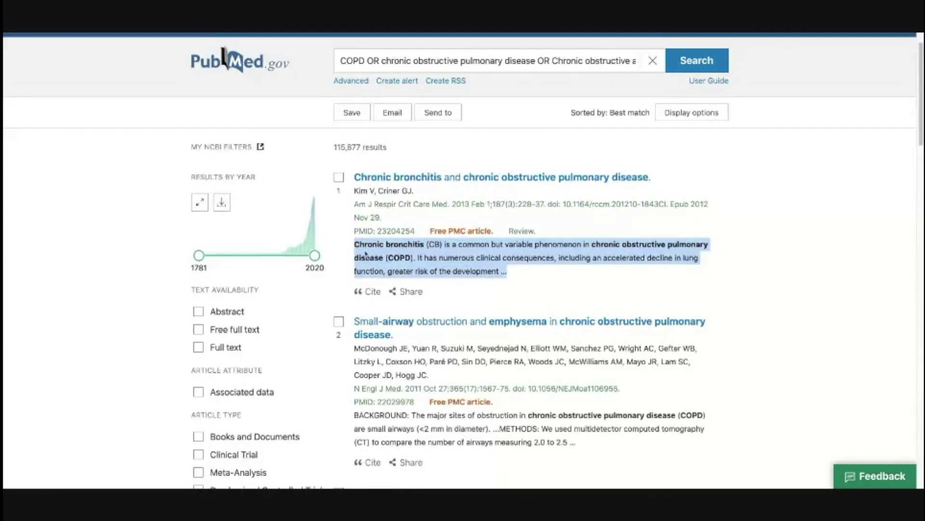
left_click(439, 256)
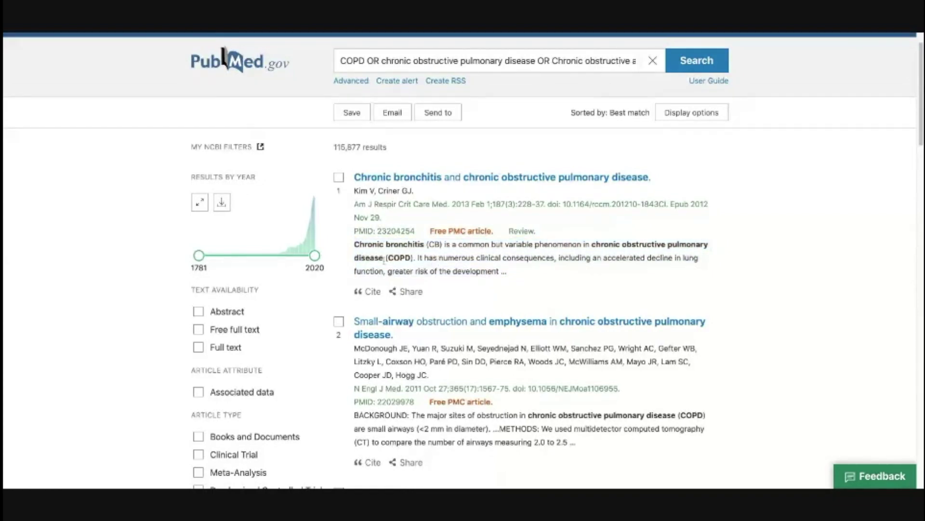
scroll(389, 243, "down", 3)
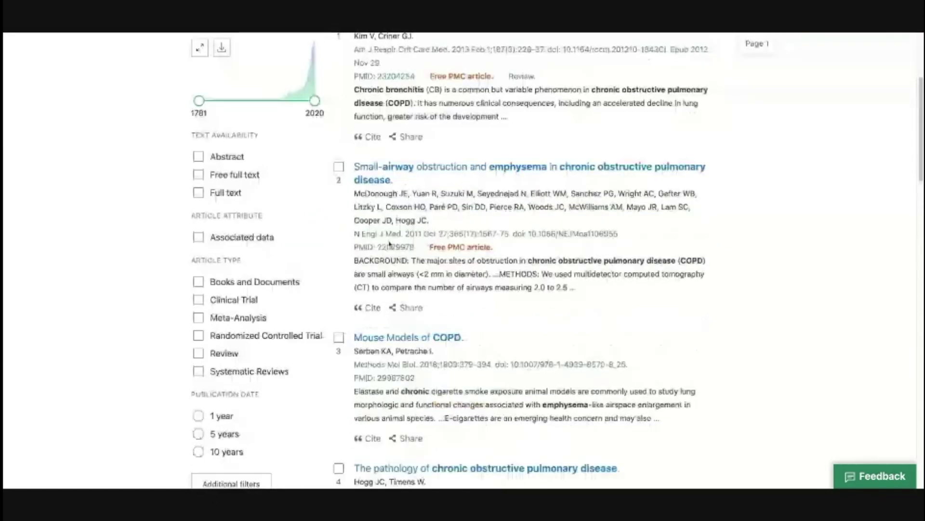
scroll(389, 243, "down", 5)
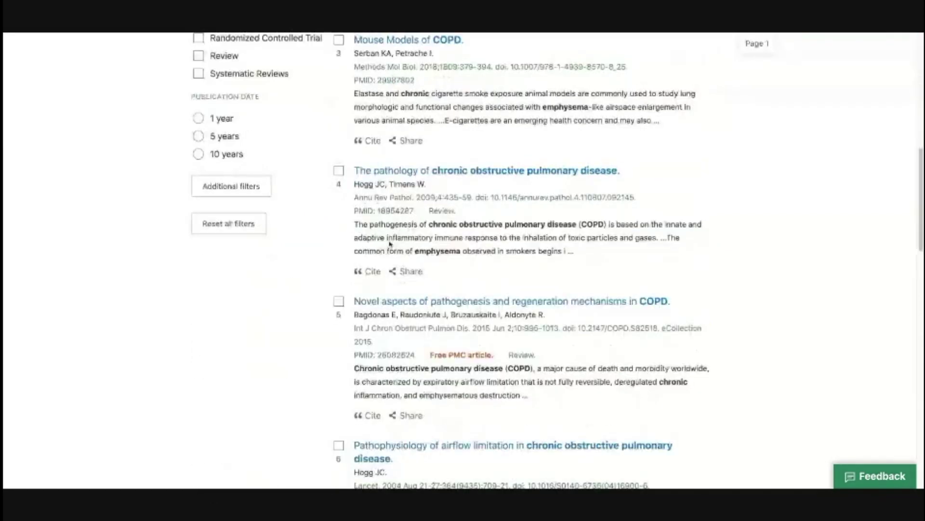
scroll(389, 244, "up", 10)
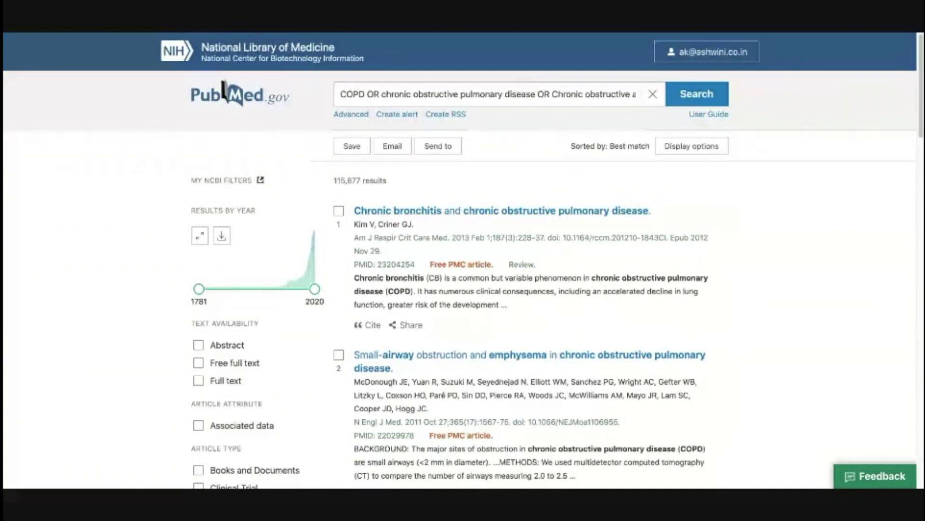
Open the advanced search builder and expand the details of search #1 in the search history
left_click(351, 115)
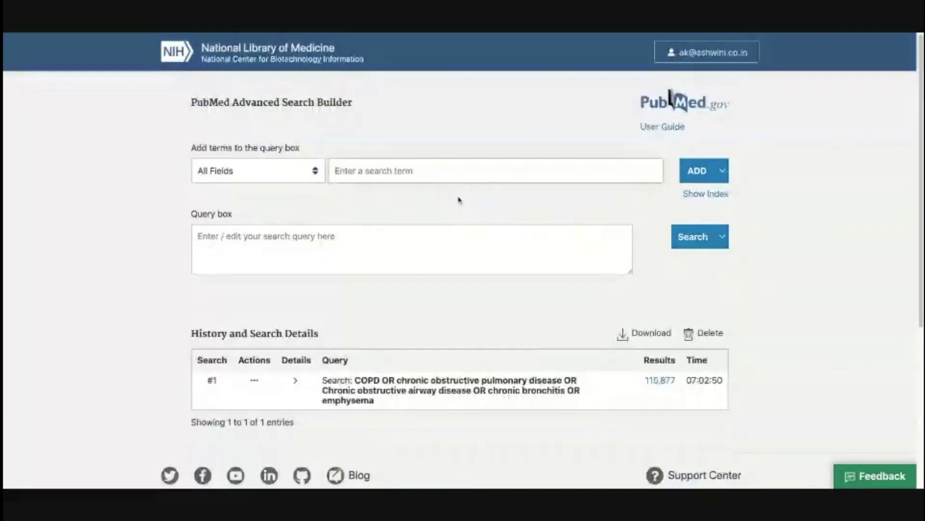
scroll(459, 199, "down", 1)
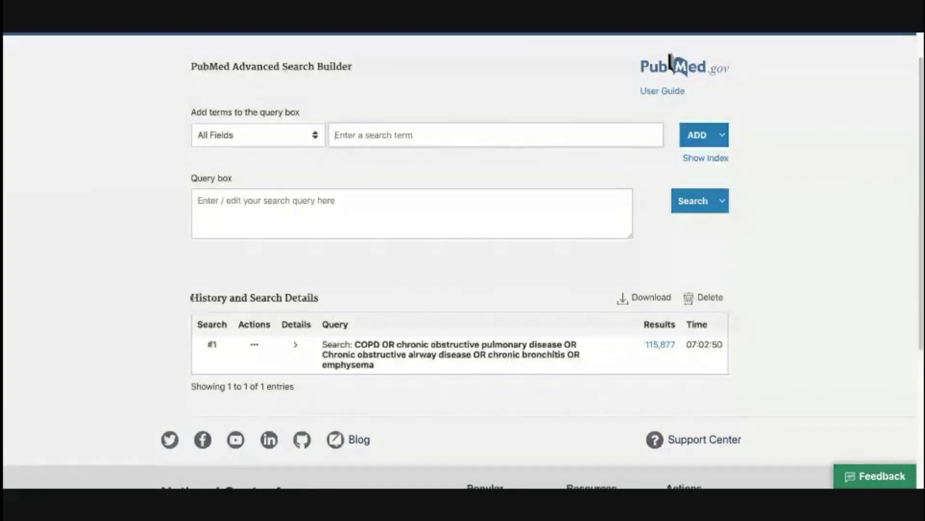
left_click_drag(192, 298, 360, 295)
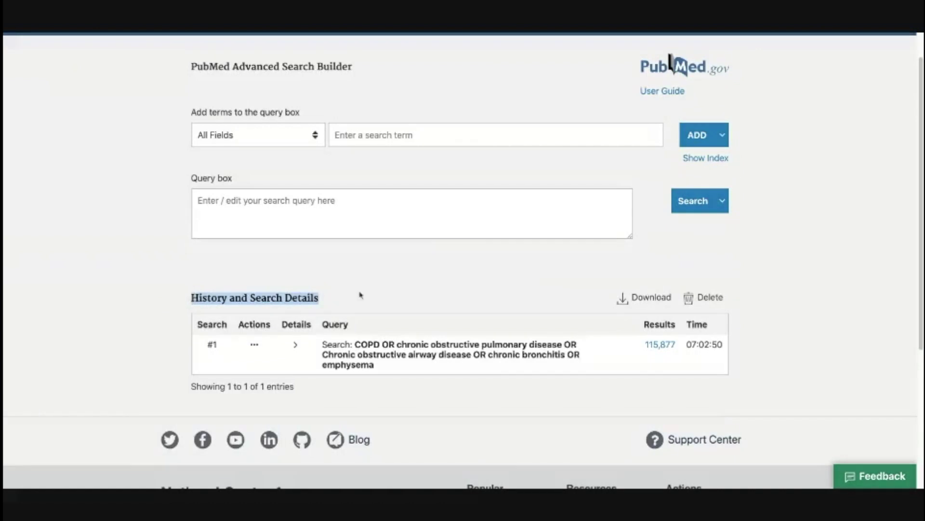
left_click(392, 296)
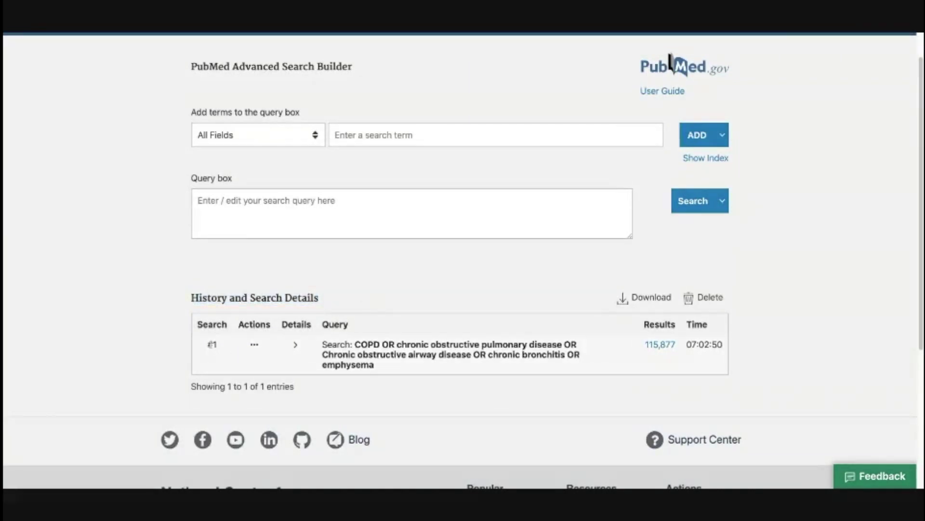
left_click(257, 349)
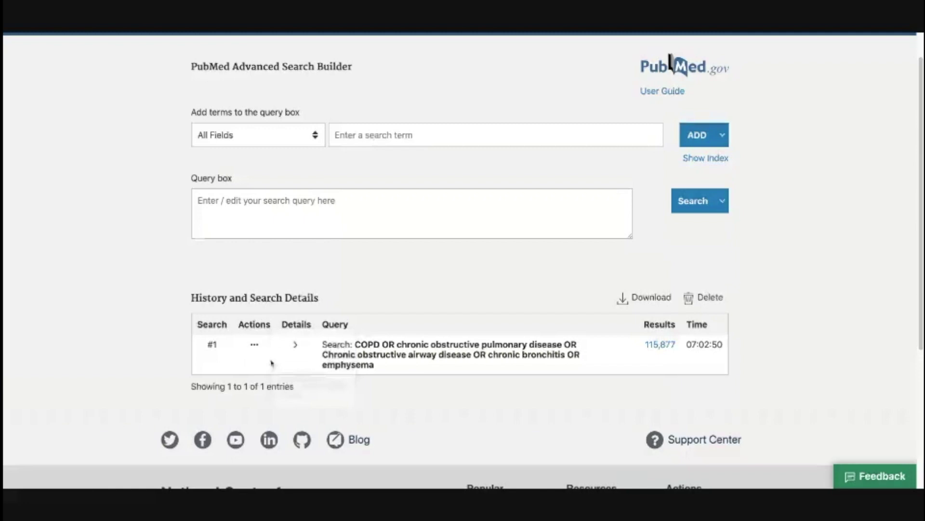
left_click(296, 346)
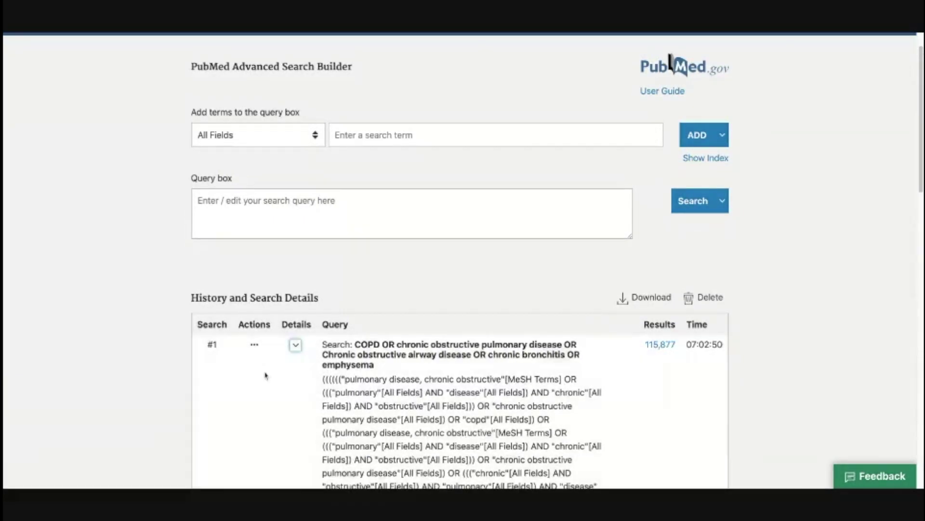
Examine the full expanded query of search #1 and the translations of each of its search terms
scroll(266, 374, "down", 3)
scroll(266, 374, "down", 1)
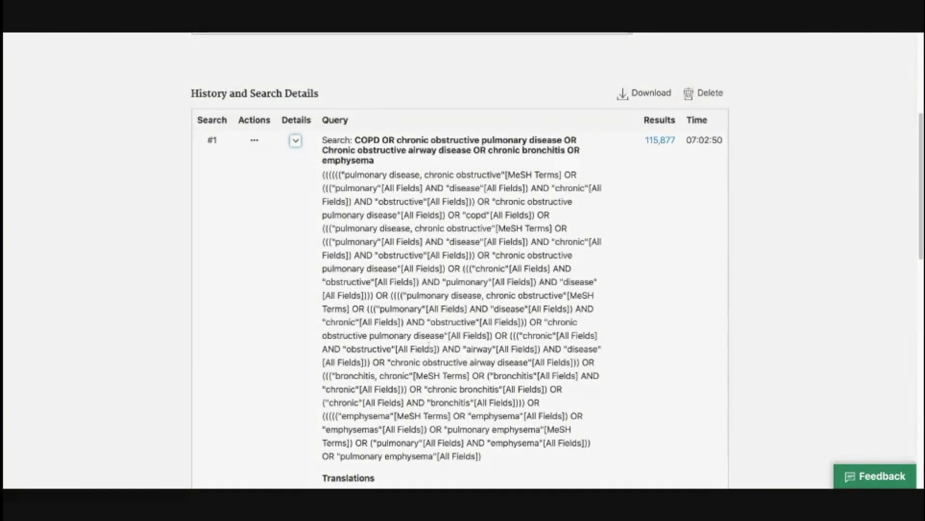
left_click_drag(323, 174, 482, 457)
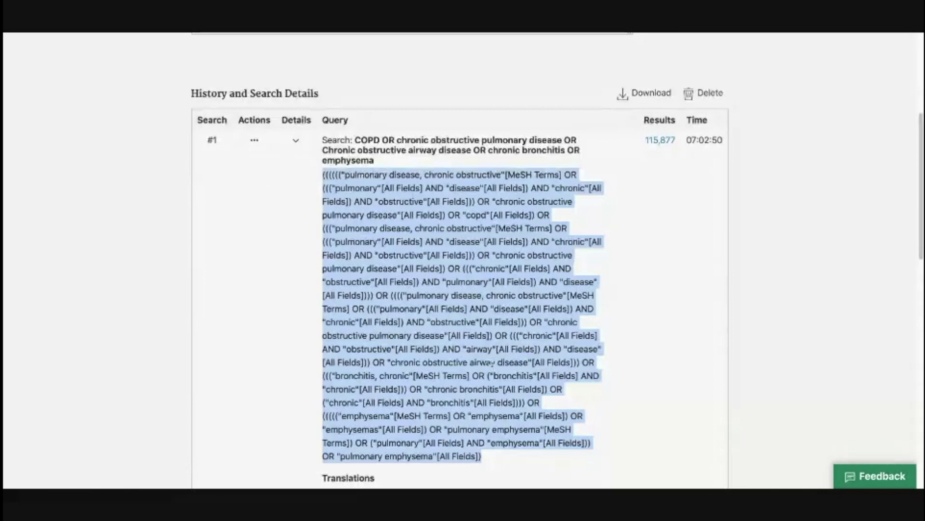
scroll(396, 166, "down", 7)
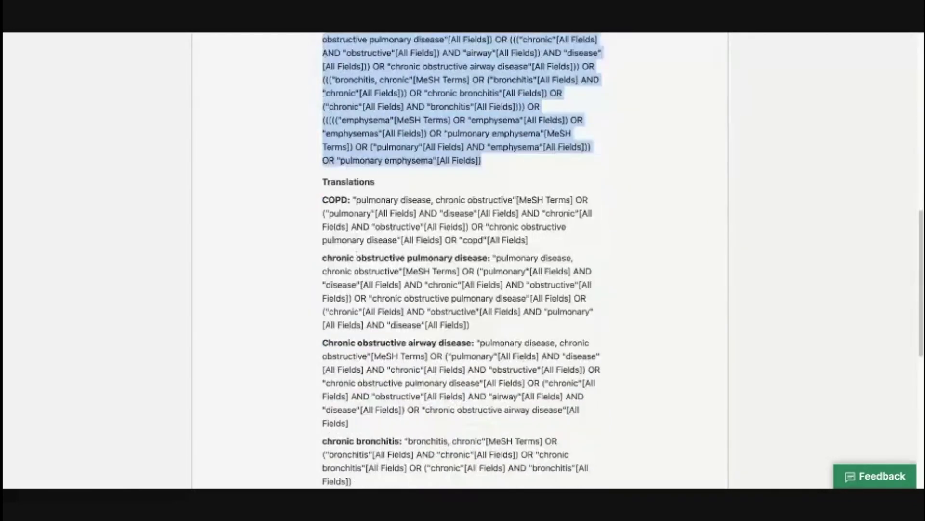
left_click(355, 191)
double_click(320, 145)
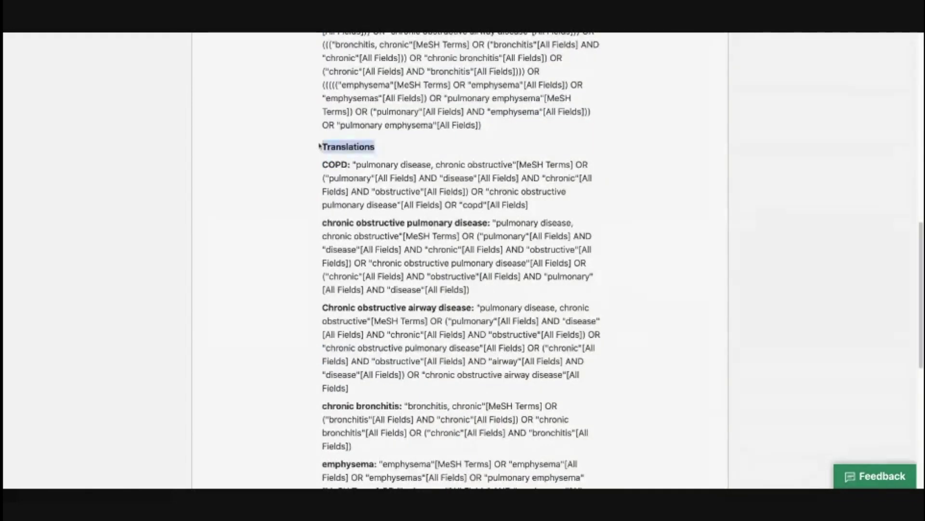
left_click(428, 144)
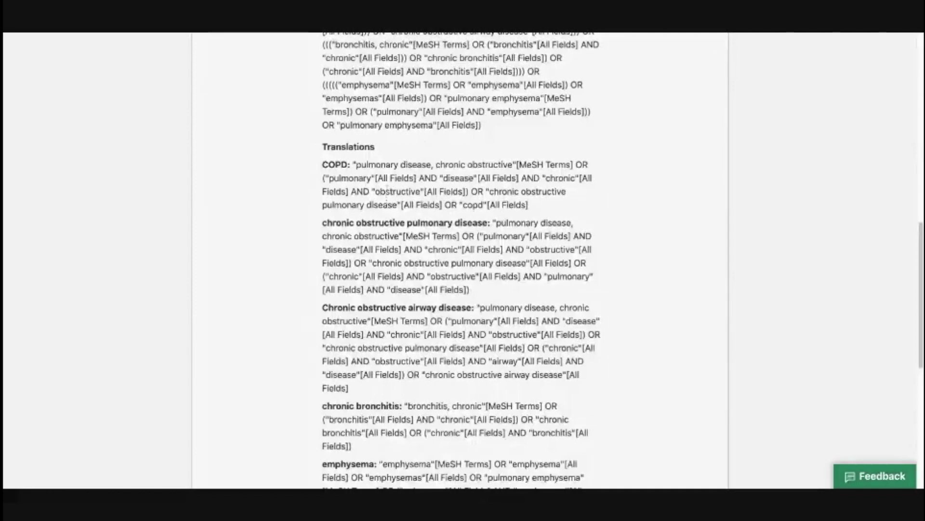
scroll(428, 144, "down", 3)
scroll(389, 204, "up", 1)
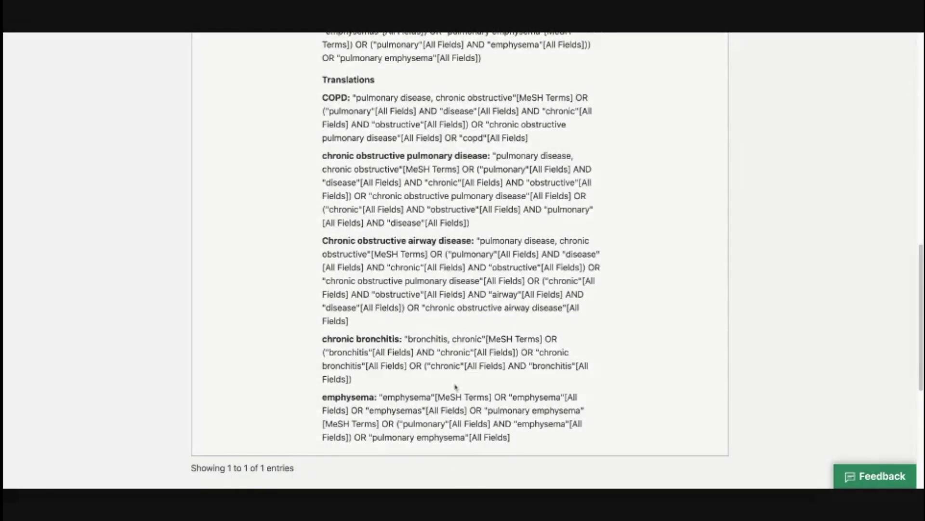
Run an advanced search for Poor ventilation OR Smoke trapping OR doors OR windows
scroll(456, 387, "up", 15)
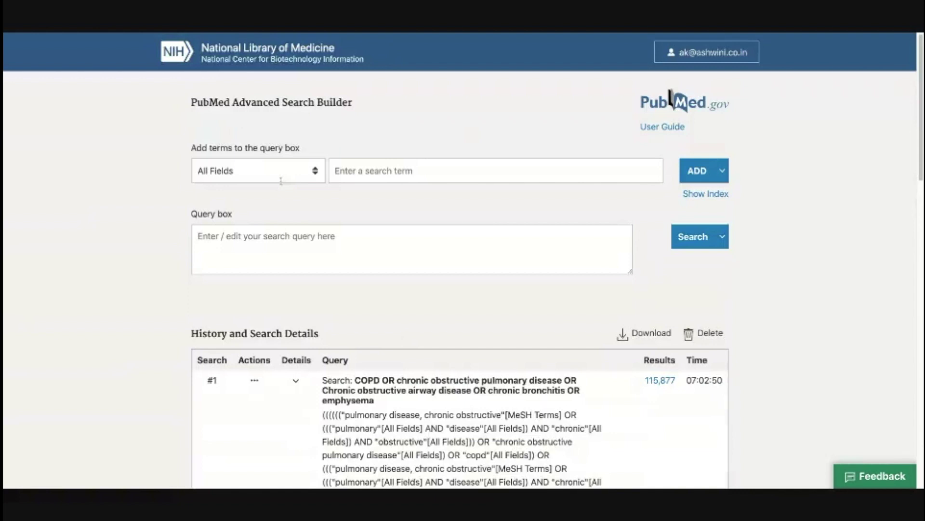
left_click(376, 260)
type("Poor ventilation OR Smoke trapping OR doors OR windows")
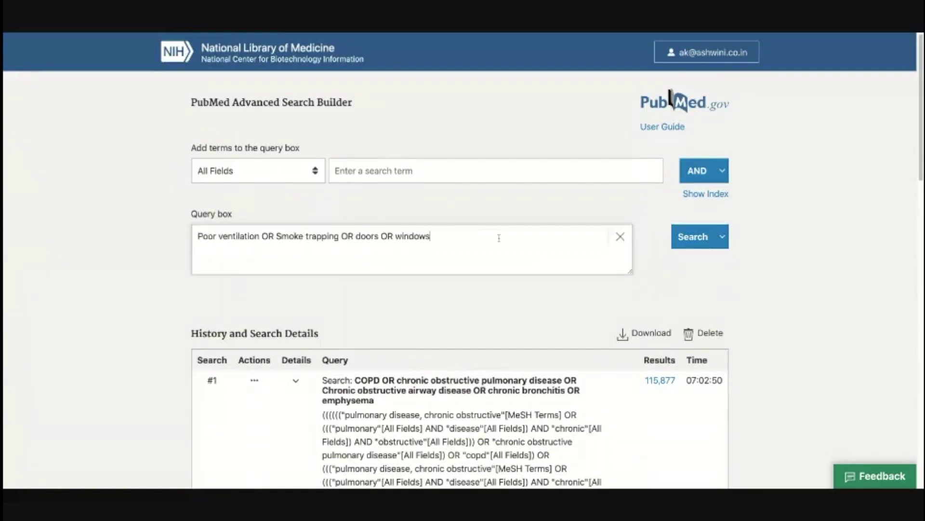
left_click(692, 236)
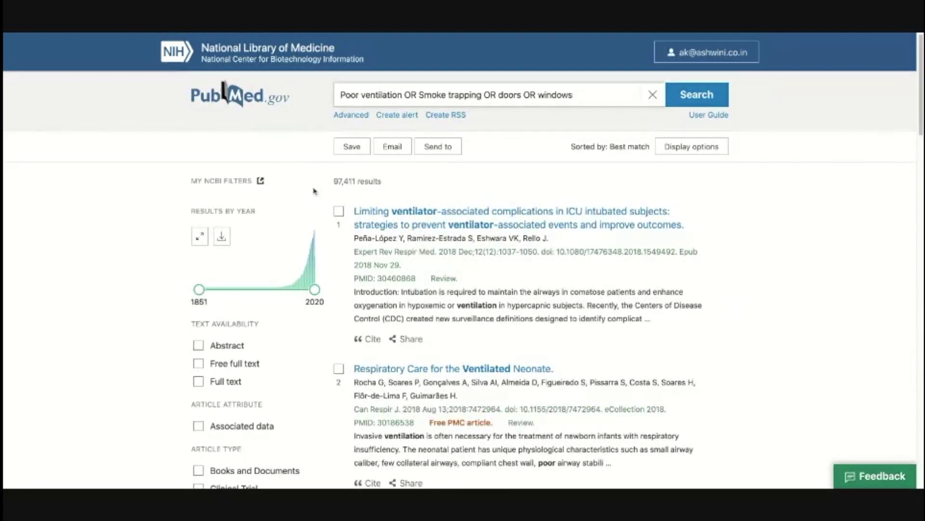
Return to the advanced search builder and collapse the details of search #1 in the history
left_click(361, 118)
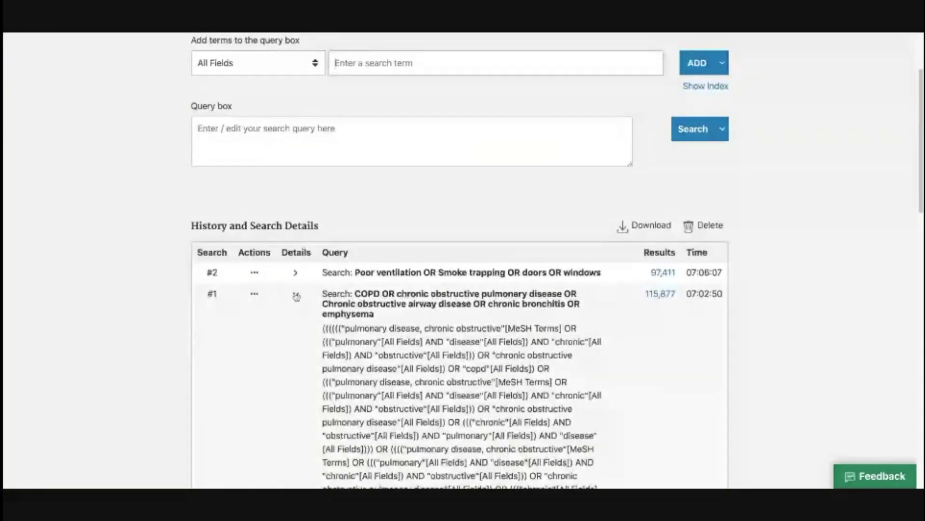
left_click(295, 294)
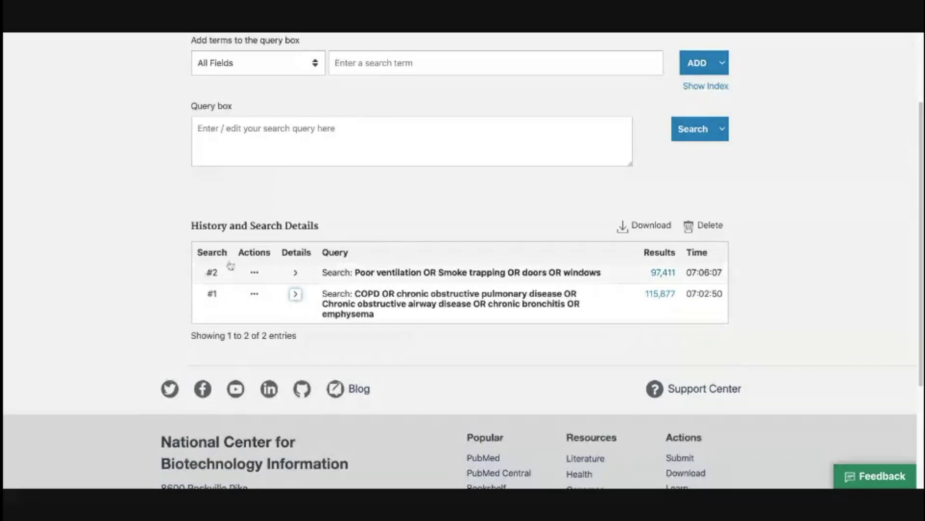
left_click(403, 350)
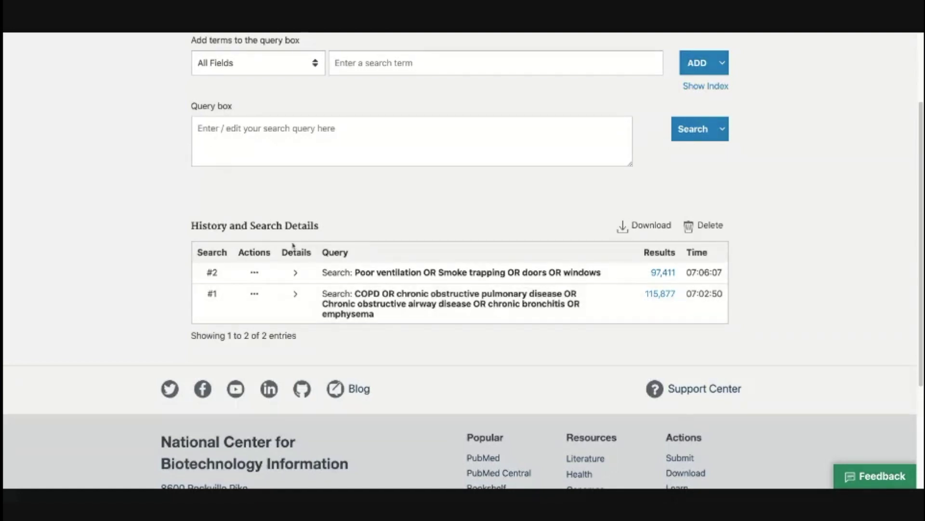
Expand the details of search #2 in the history and examine its full query and the translation of the term Poor
left_click(295, 275)
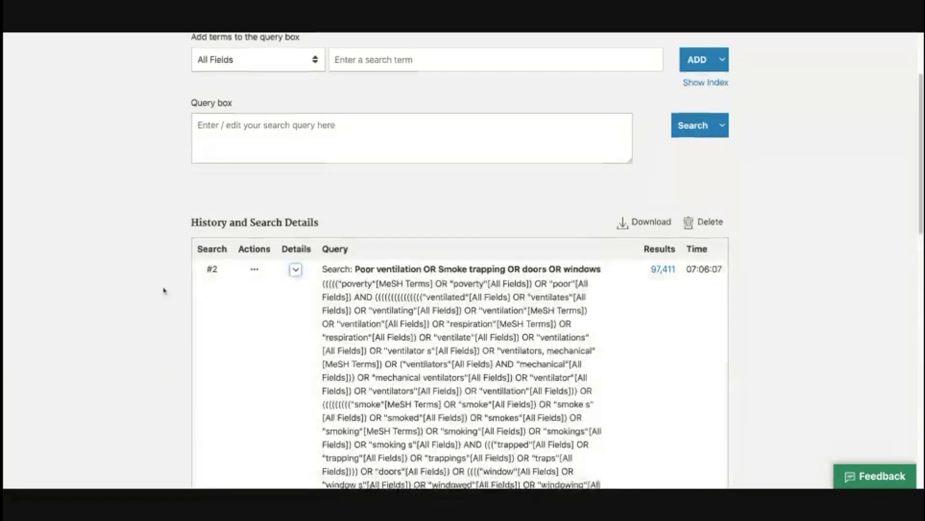
scroll(170, 289, "down", 5)
scroll(170, 289, "down", 3)
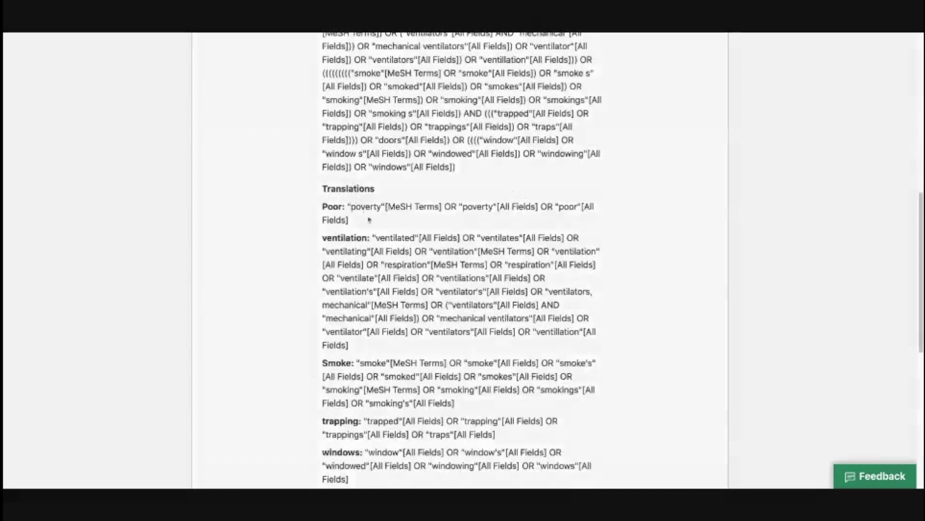
scroll(369, 221, "down", 1)
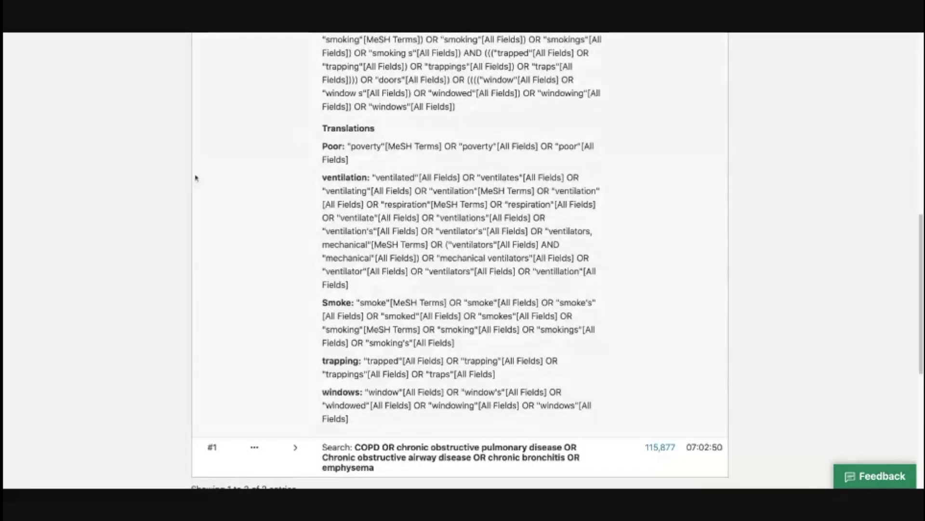
left_click_drag(357, 145, 323, 144)
left_click(324, 145)
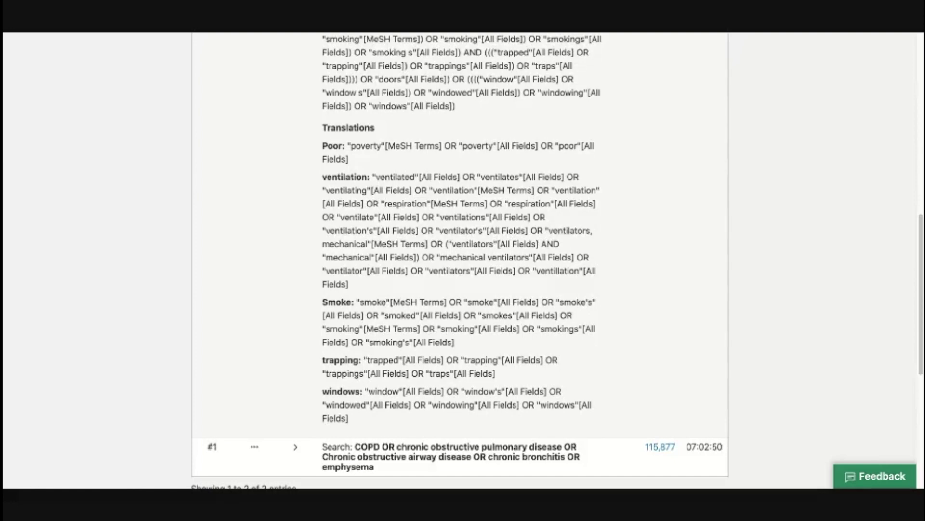
Run a search for ventilation OR Smoke trapping OR doors OR windows, and check its expanded details before collapsing them
scroll(388, 194, "up", 6)
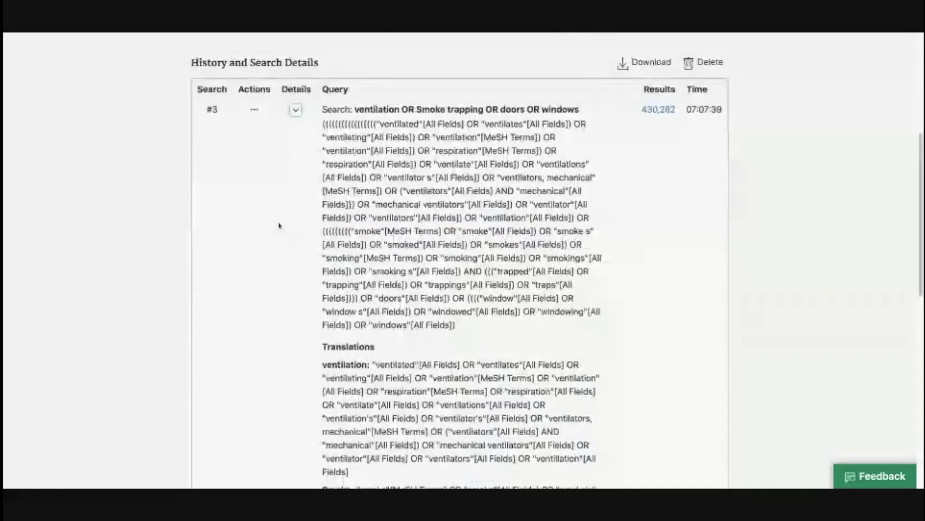
scroll(279, 225, "down", 4)
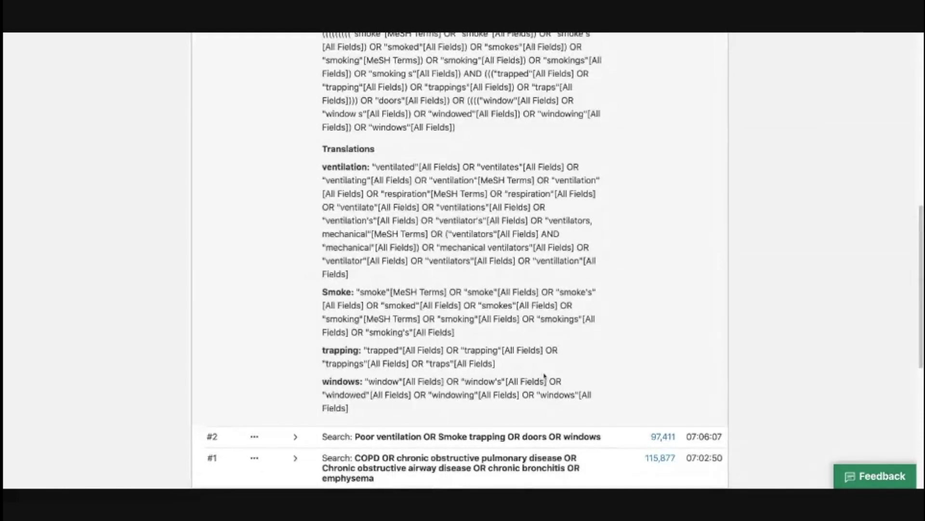
scroll(544, 375, "up", 2)
scroll(509, 357, "up", 2)
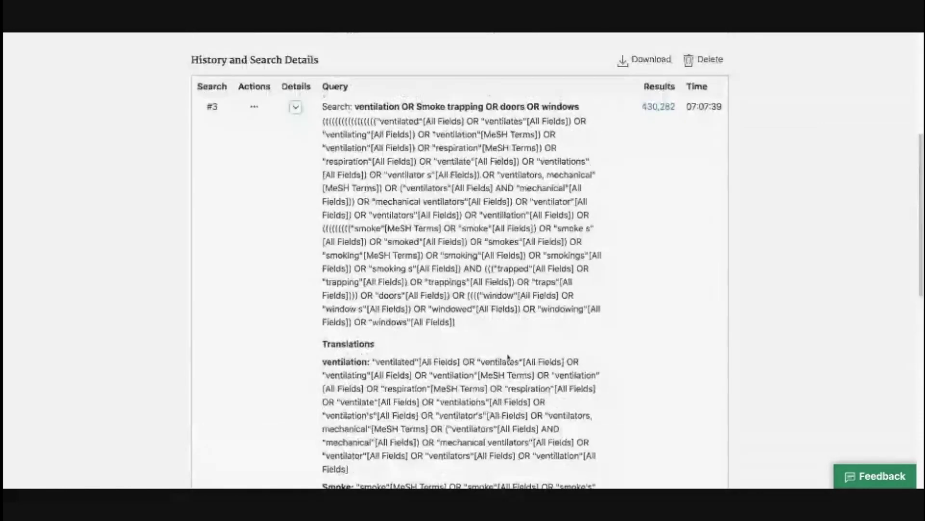
key("Return")
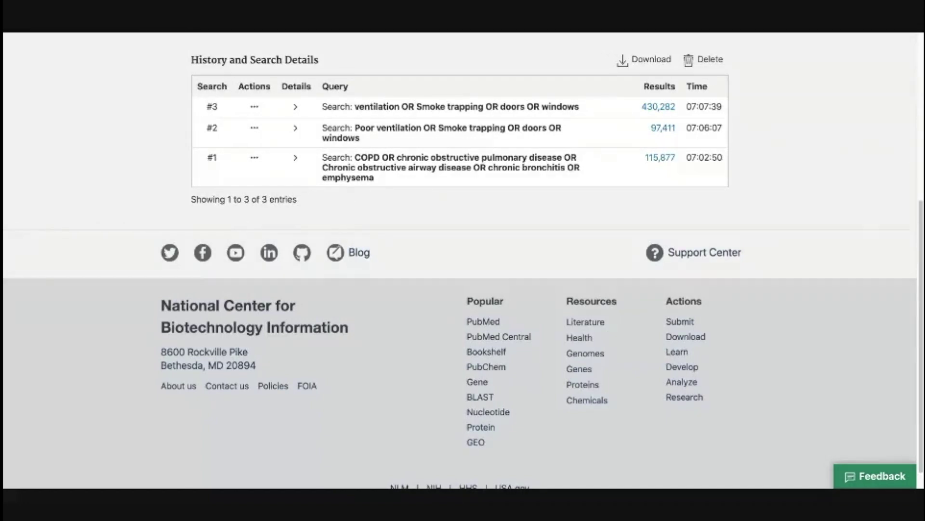
Add a search for Combustion fuels OR Low combustion fuels OR wood OR coal to the history without opening its results
scroll(338, 102, "up", 6)
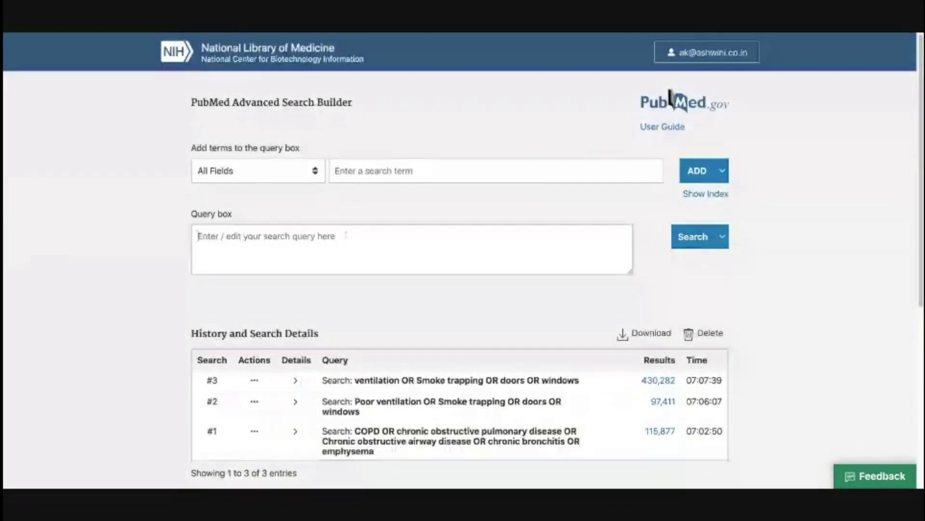
type("Combustion fuels OR Low combustion fuels OR wood OR coal")
left_click(723, 236)
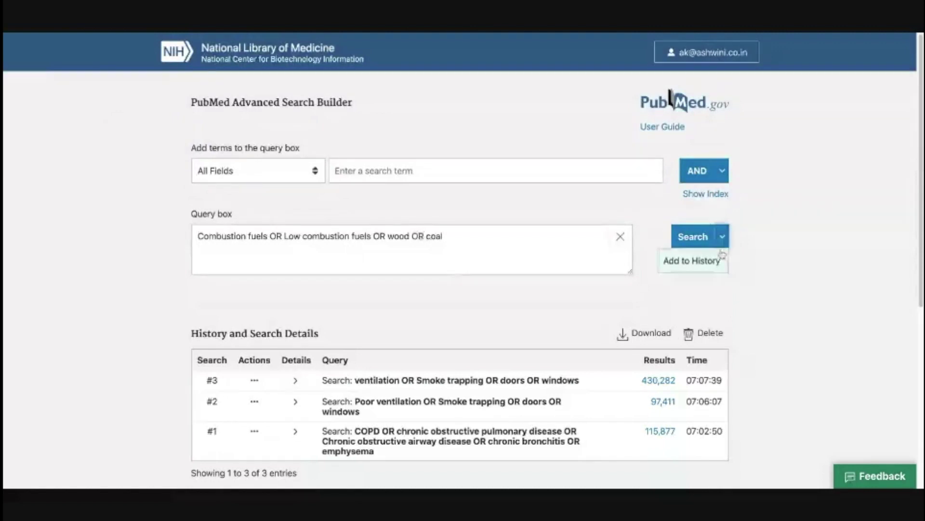
left_click(715, 259)
left_click(670, 242)
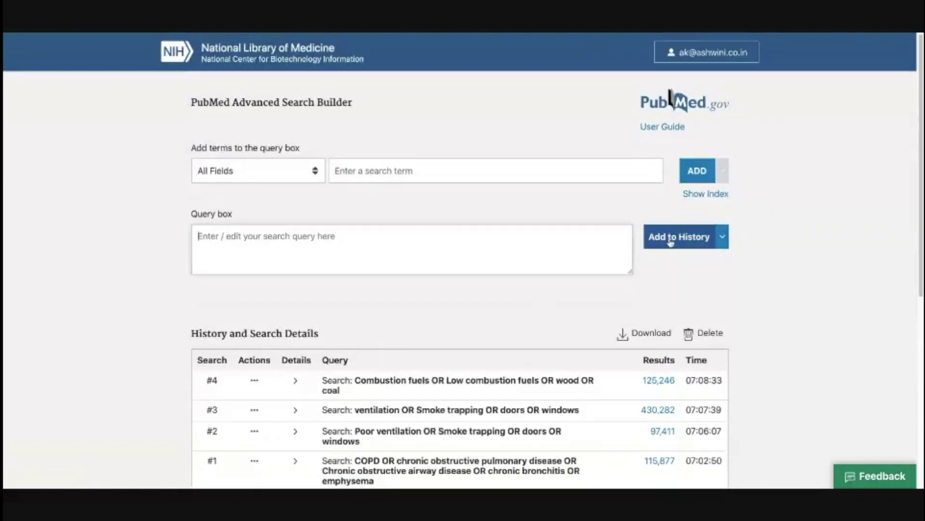
Add a search for Passive smoking OR Involuntary smoking second hand smoke to the search history
left_click(670, 242)
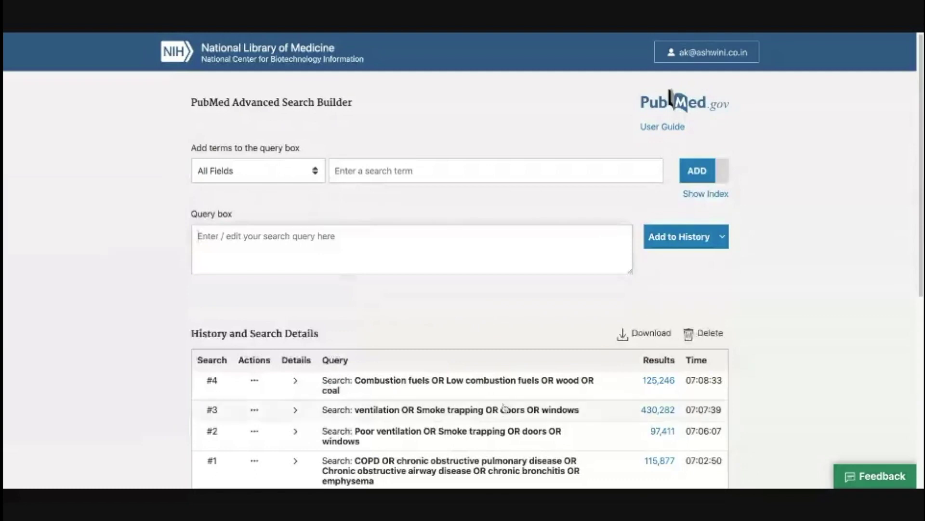
type("Passive smoking OR Involuntary smoking second hand smoke")
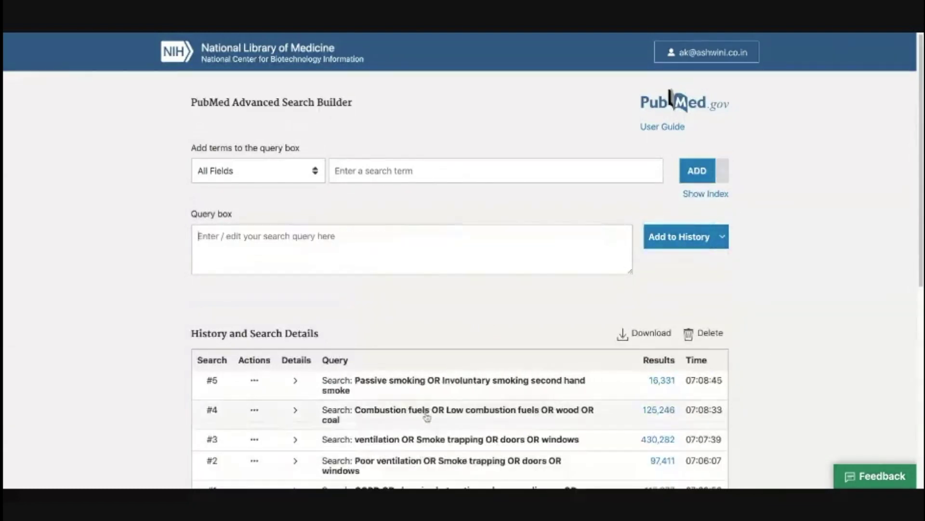
scroll(426, 417, "down", 2)
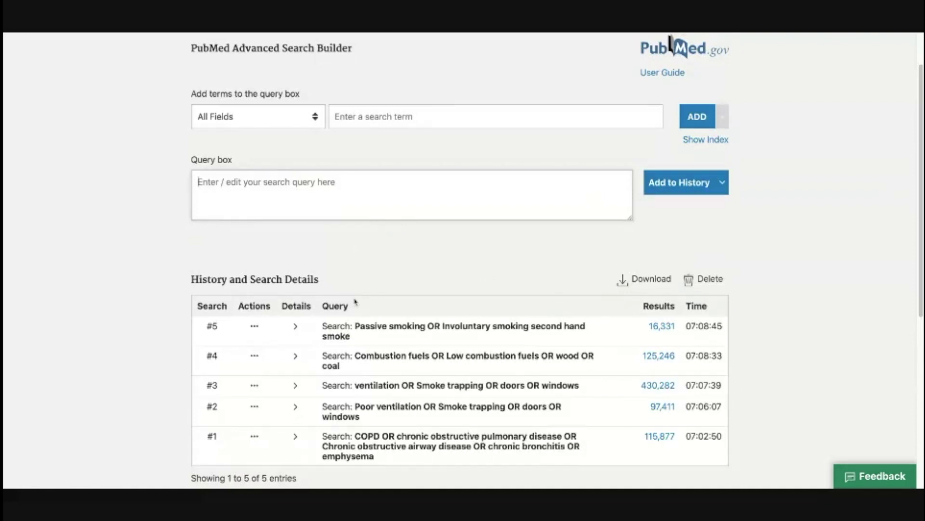
scroll(221, 325, "down", 1)
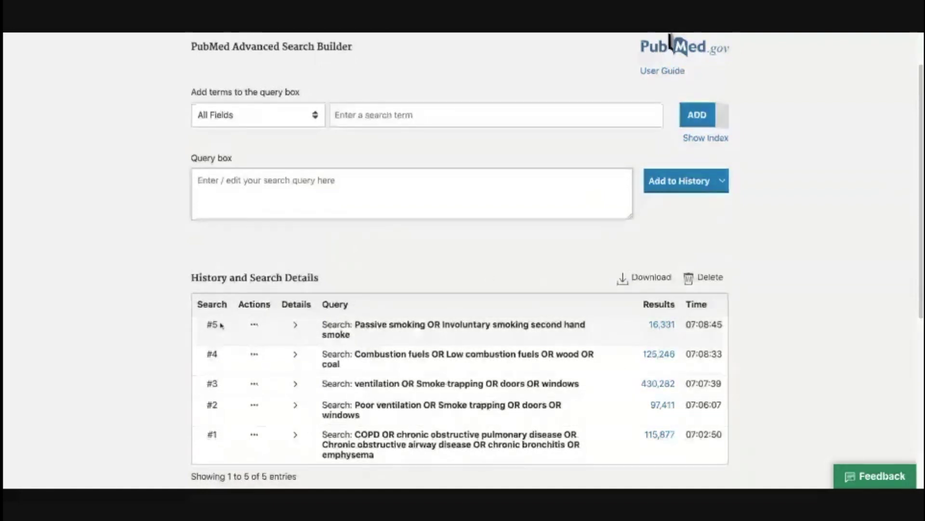
Add a search for Risk factors to the search history
scroll(221, 325, "down", 2)
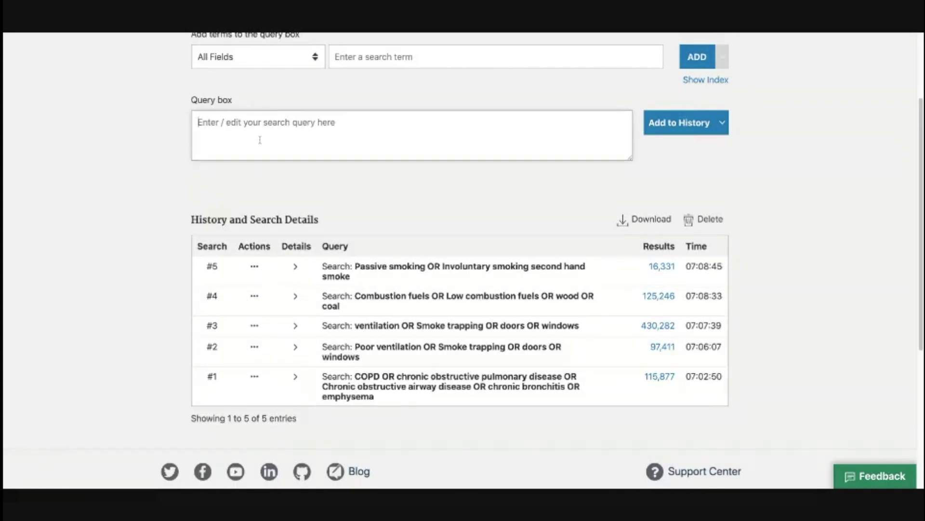
left_click(452, 116)
type("Risk factors")
left_click(708, 122)
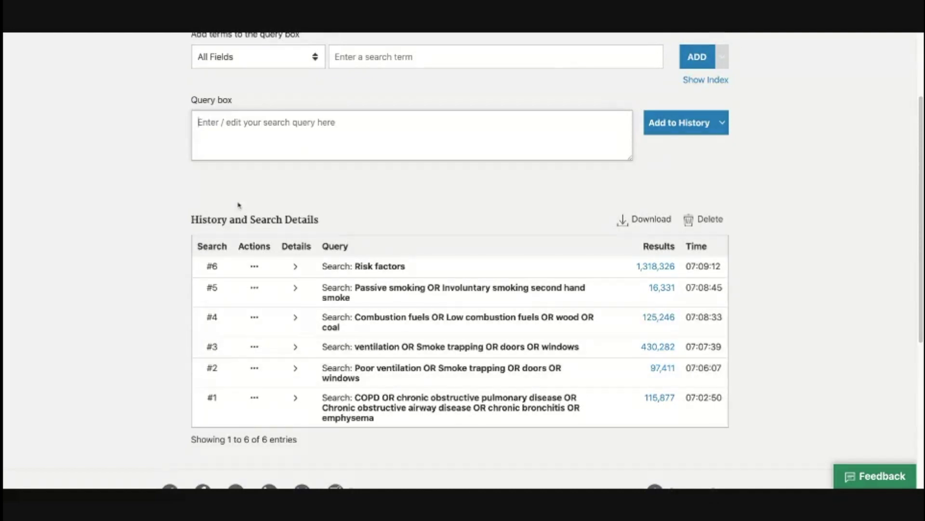
Run a search that uses only the history reference #1 and open its results
left_click(242, 140)
type("#1")
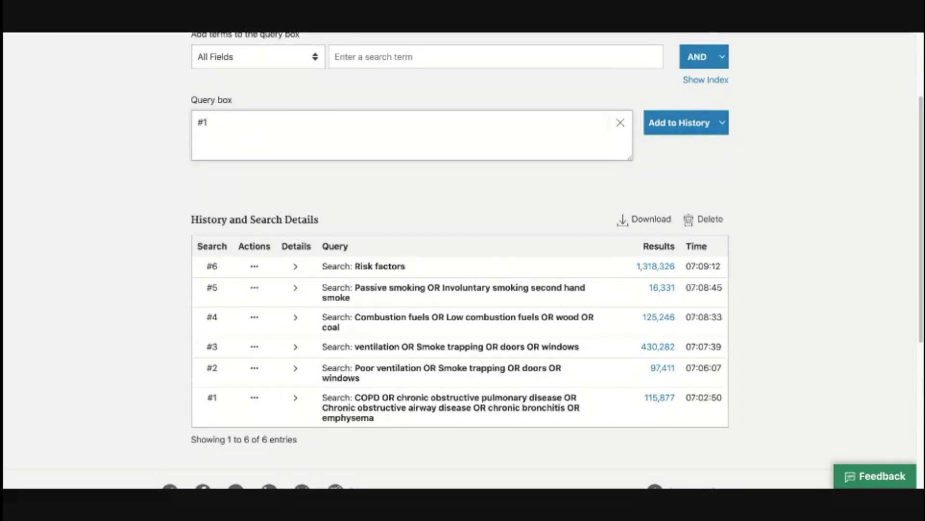
left_click(722, 122)
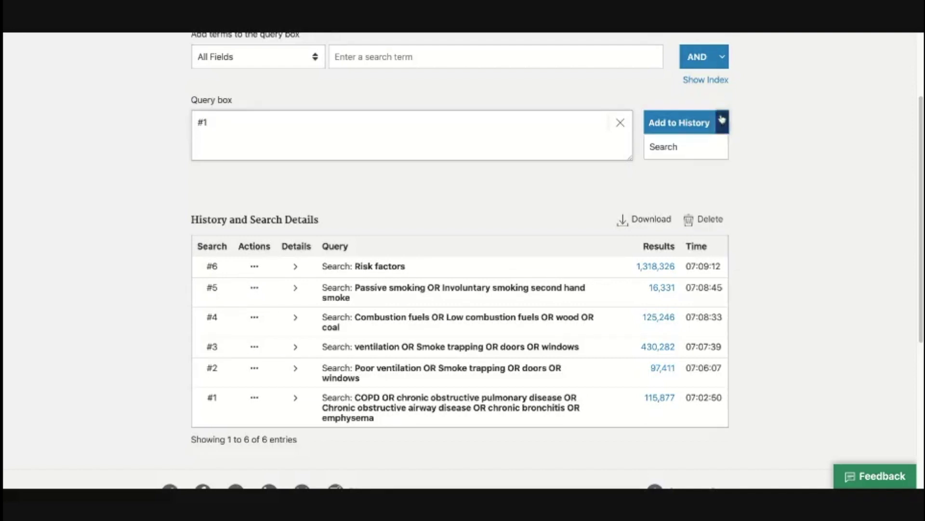
left_click(706, 147)
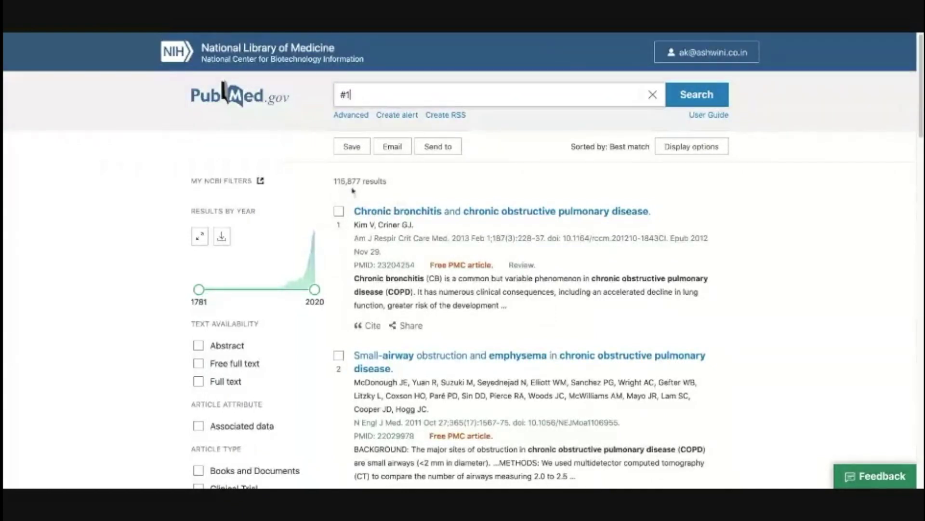
Return to the advanced search builder and run the combined query #1 AND (#3 OR #4 OR #5) AND #6
left_click(351, 115)
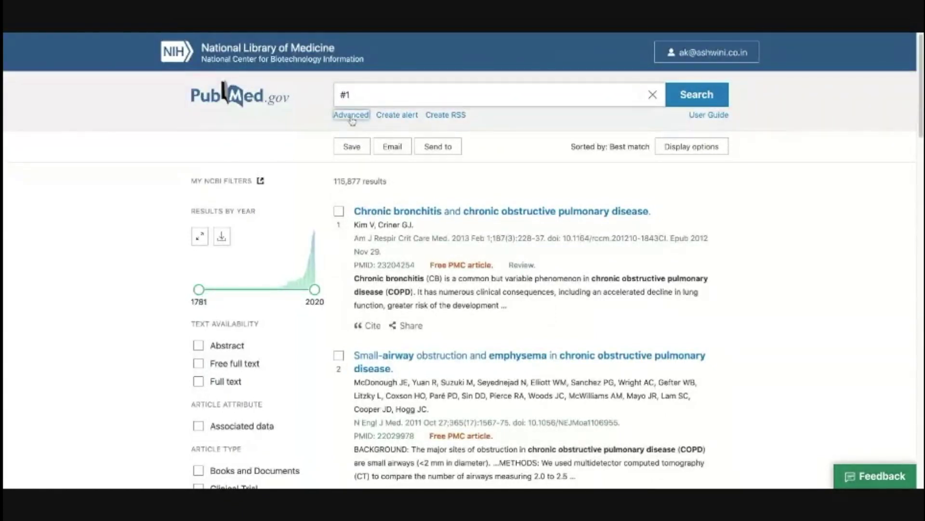
scroll(350, 283, "down", 3)
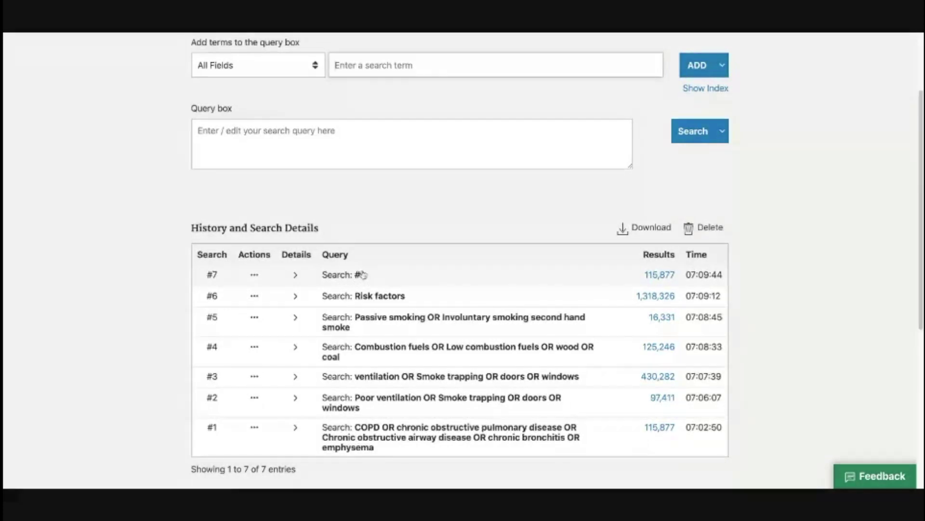
left_click(320, 156)
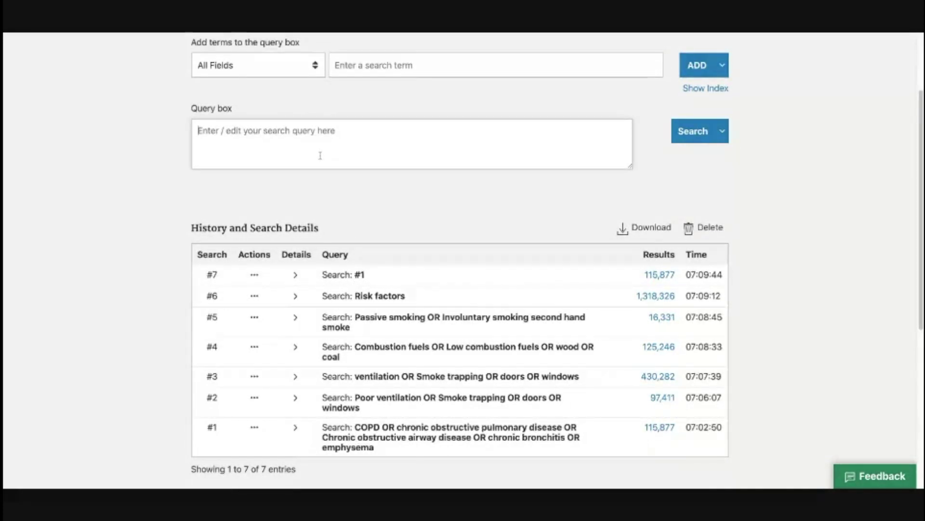
type("#1")
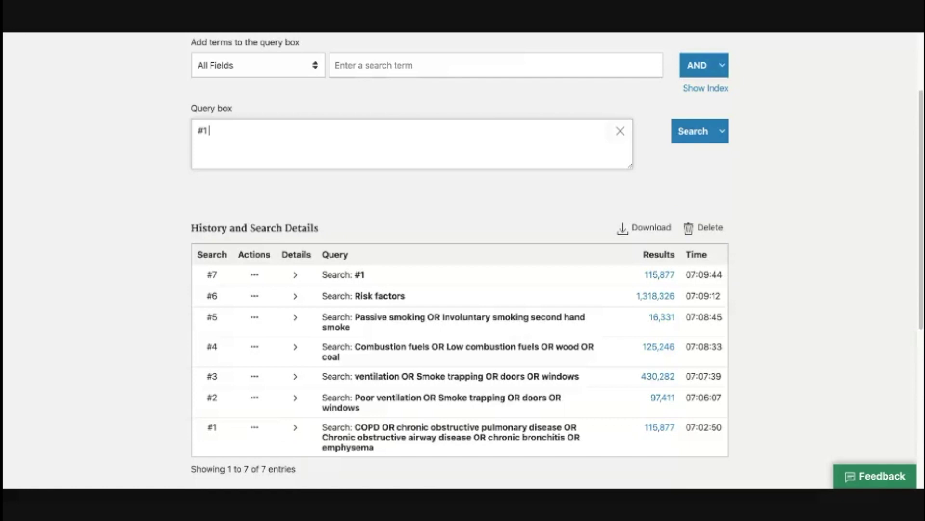
type(" AND ")
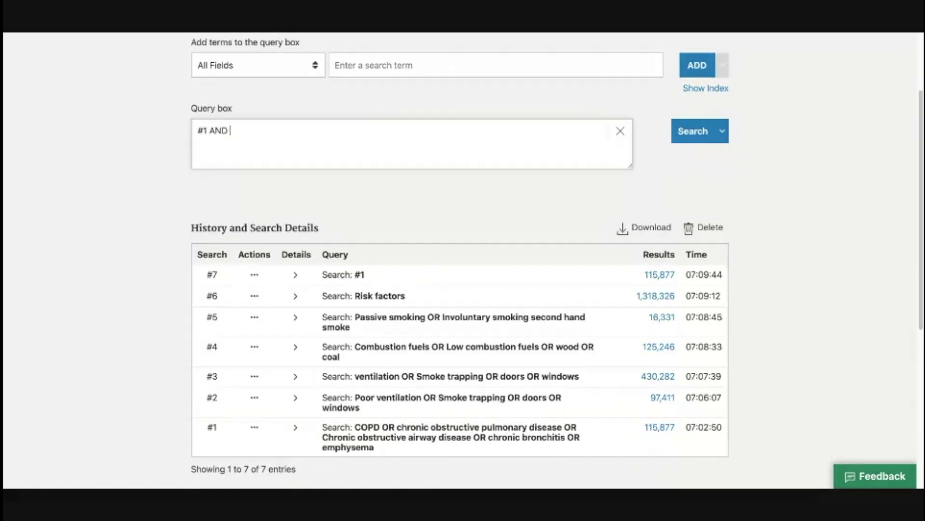
type("(#3")
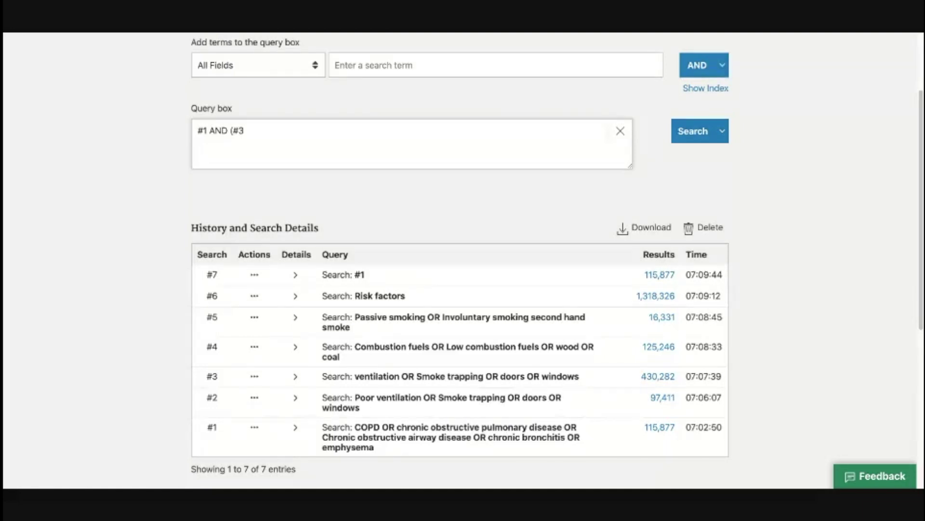
type(" OR #4 OR")
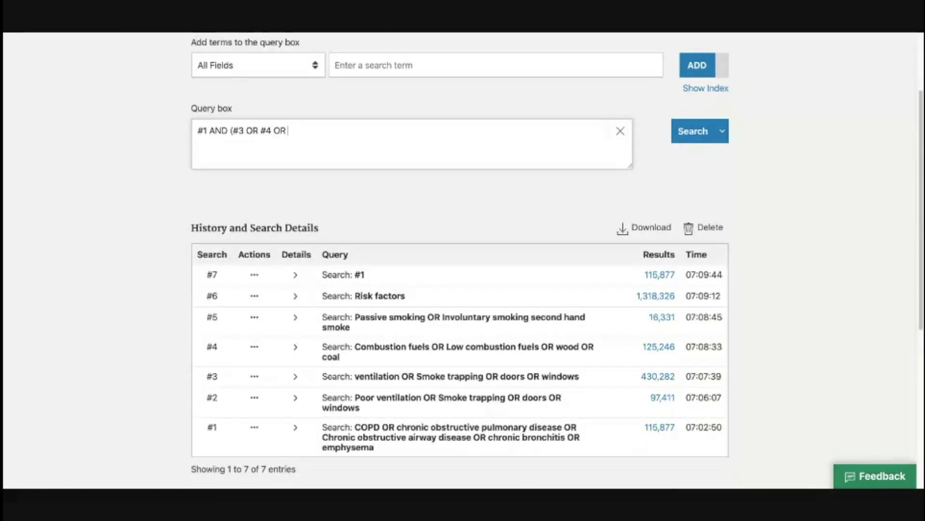
type(" #5)")
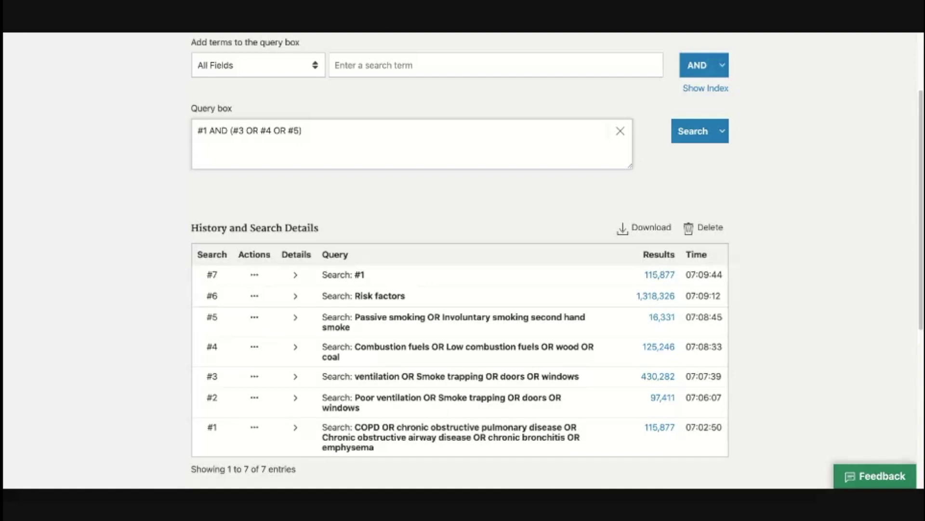
type("AND ")
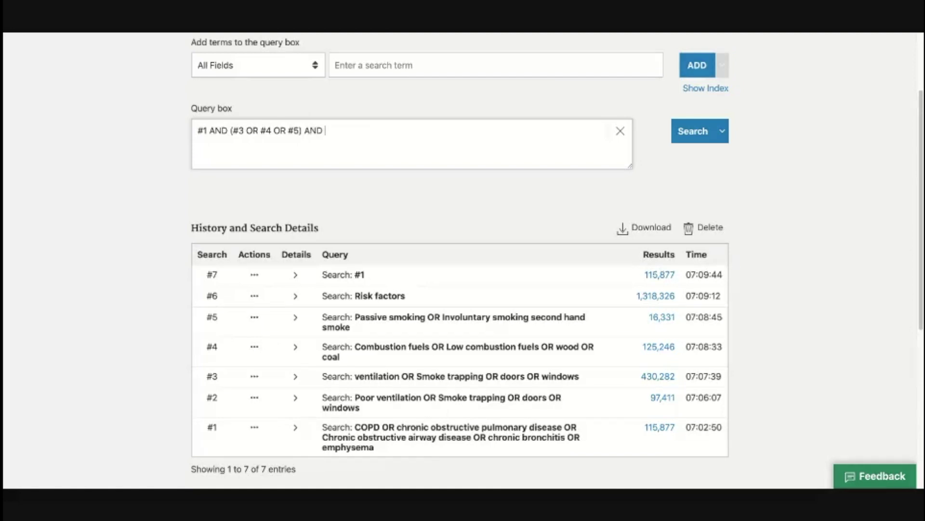
type("#6")
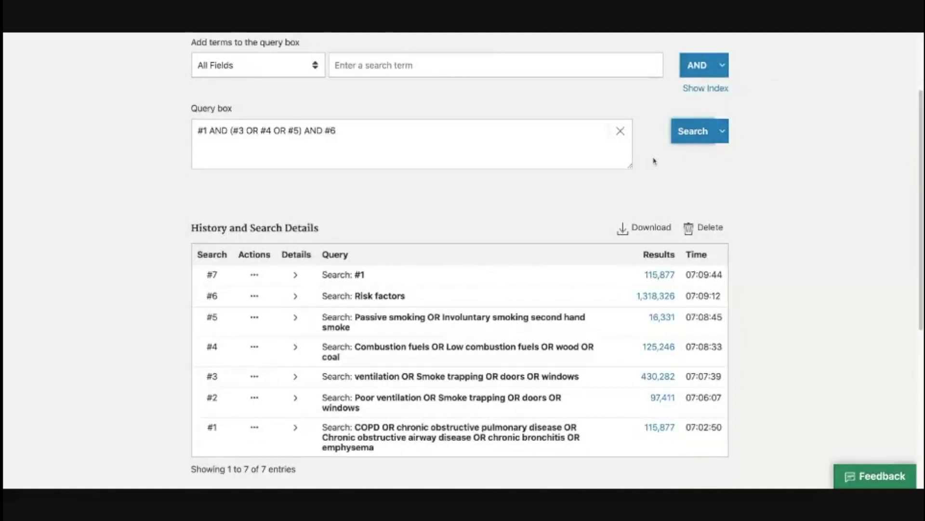
key("Return")
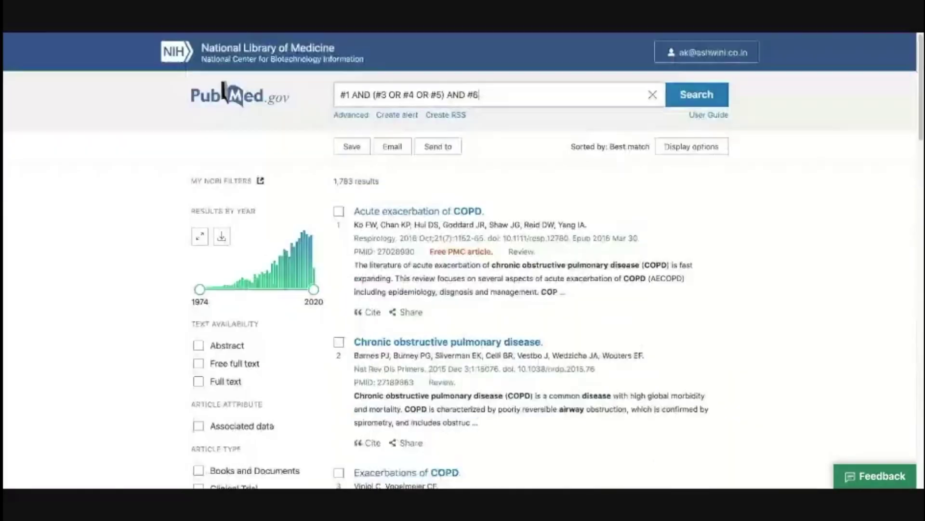
Check the number of results of the combined search and highlight its entire query in the search box
left_click_drag(335, 182, 385, 185)
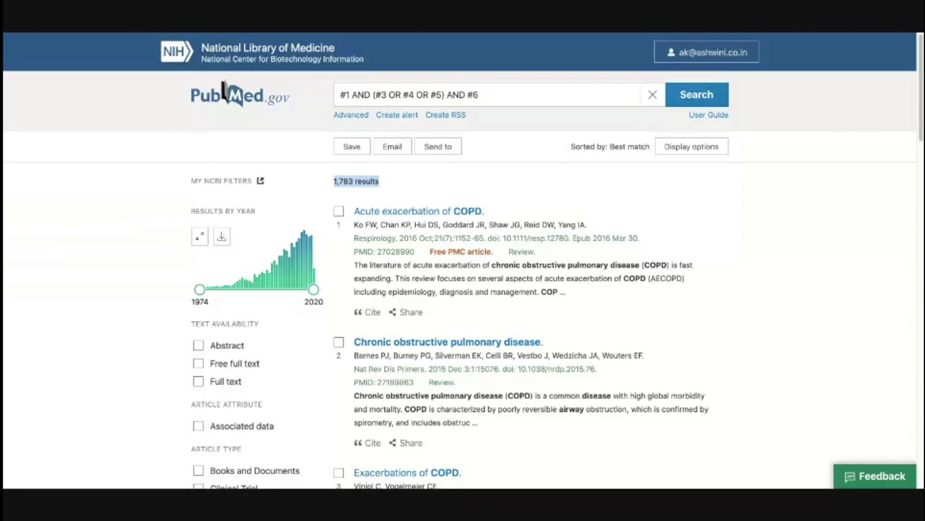
left_click(372, 177)
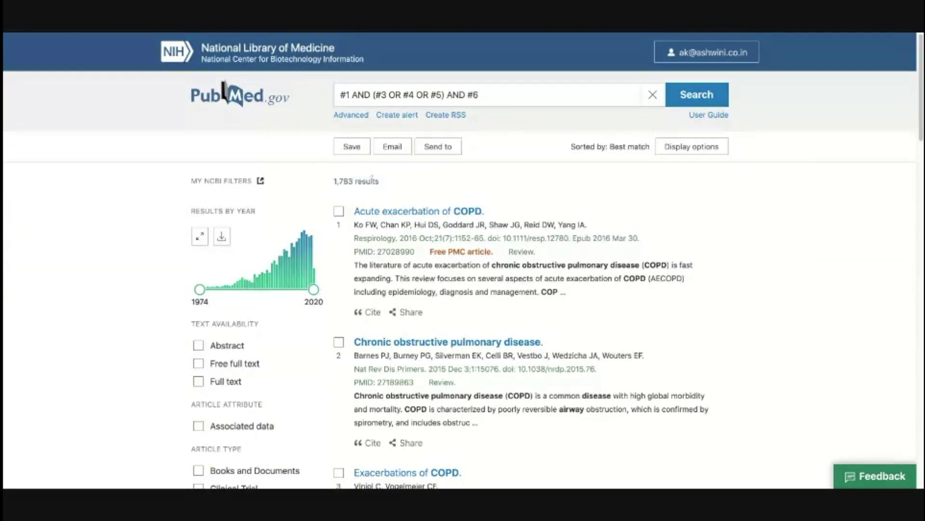
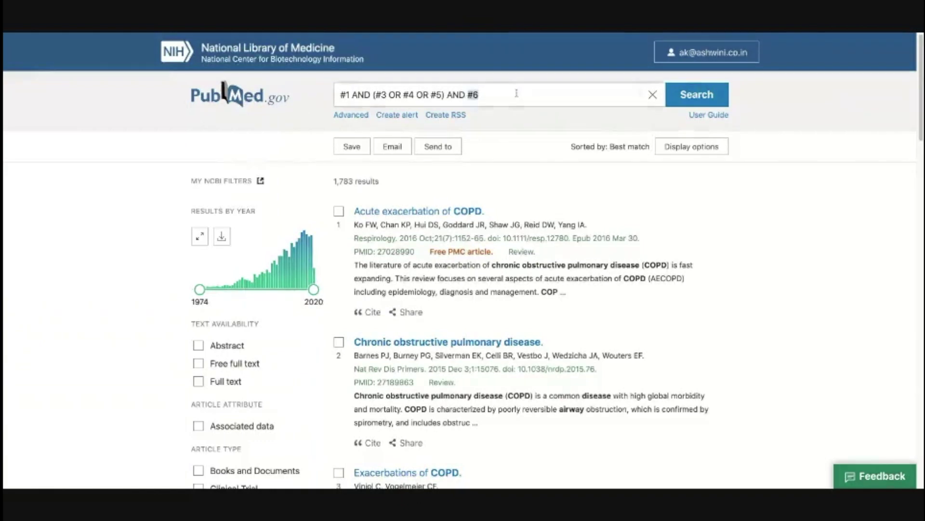
triple_click(516, 93)
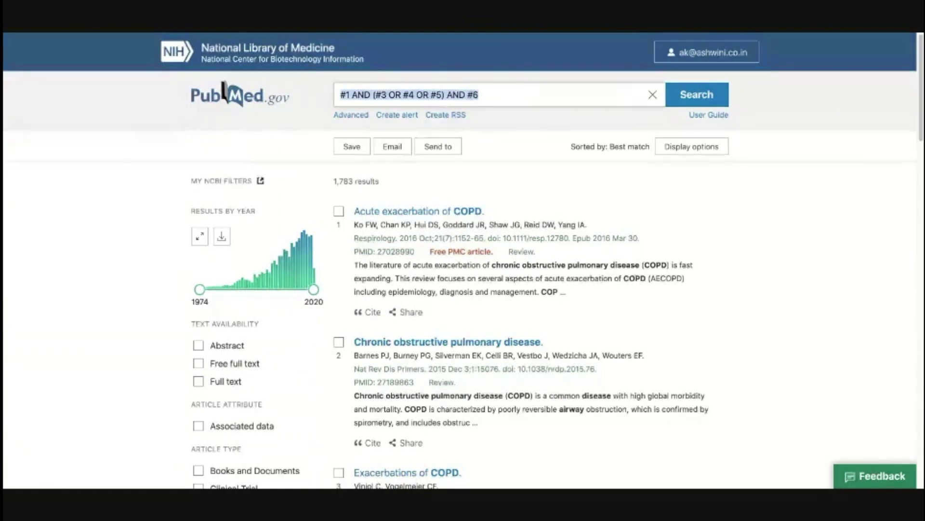
Replace the query with the exact phrase "Risk factors" in quotation marks and run the search
type("Risk")
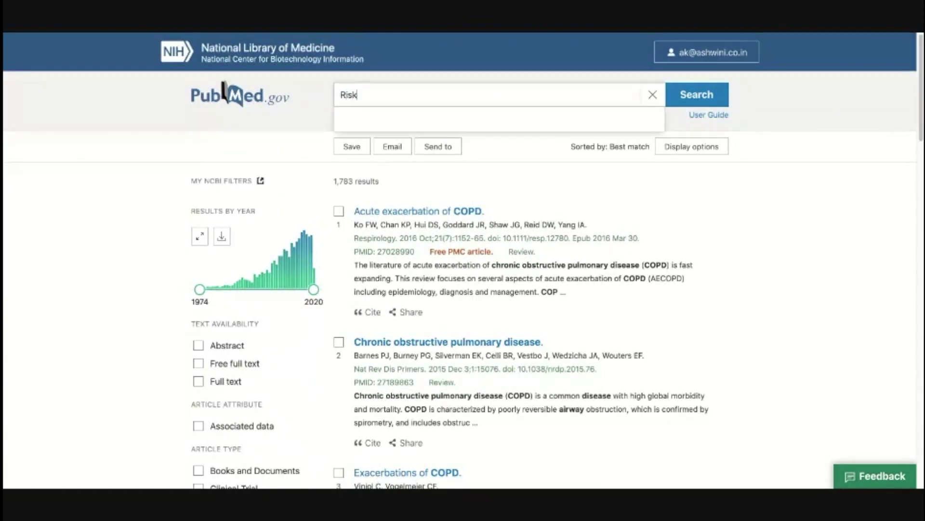
type(" factors")
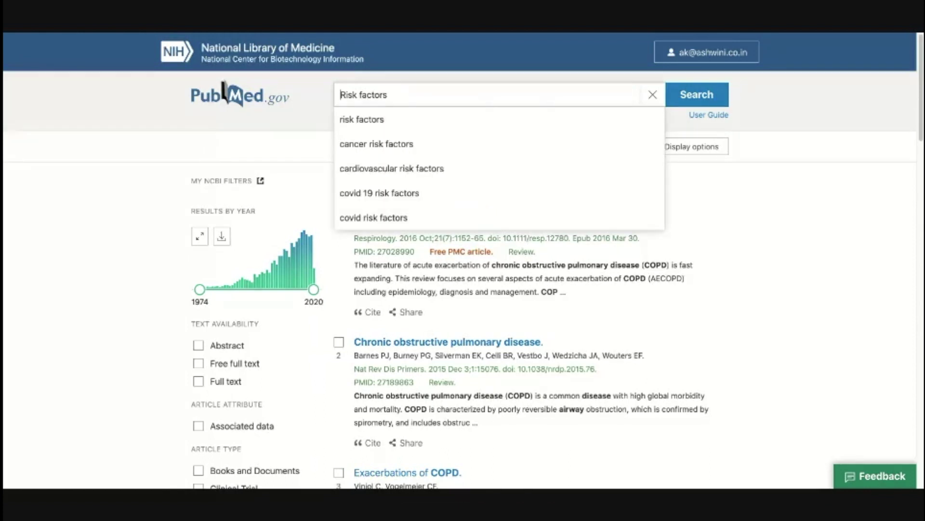
type("\"")
key("End")
type("\"")
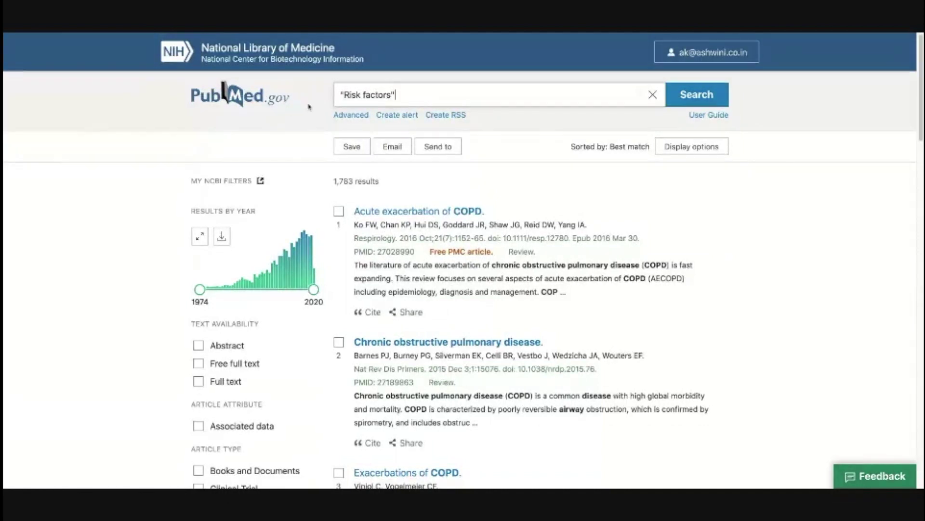
left_click(702, 103)
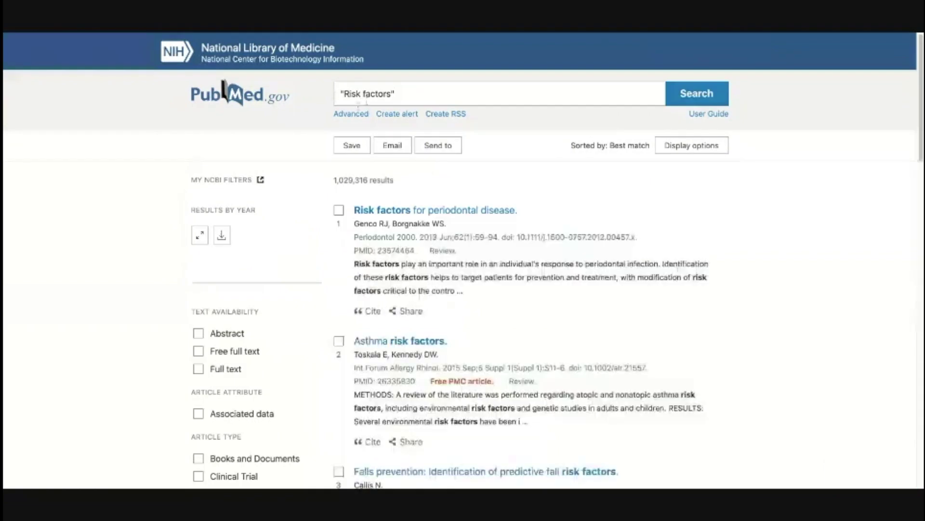
Compare the search details of the quoted and unquoted Risk factors searches in the advanced search history, then collapse both
left_click(351, 115)
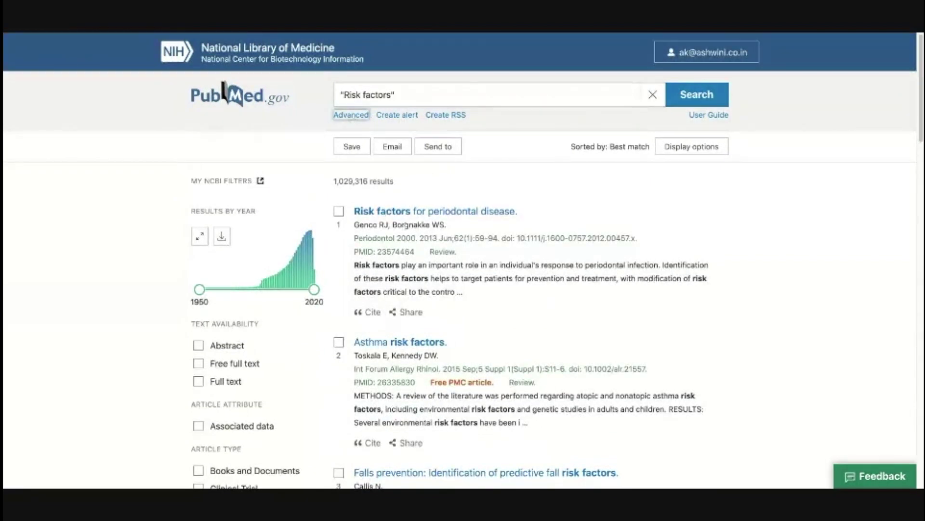
scroll(405, 224, "down", 9)
scroll(376, 152, "up", 3)
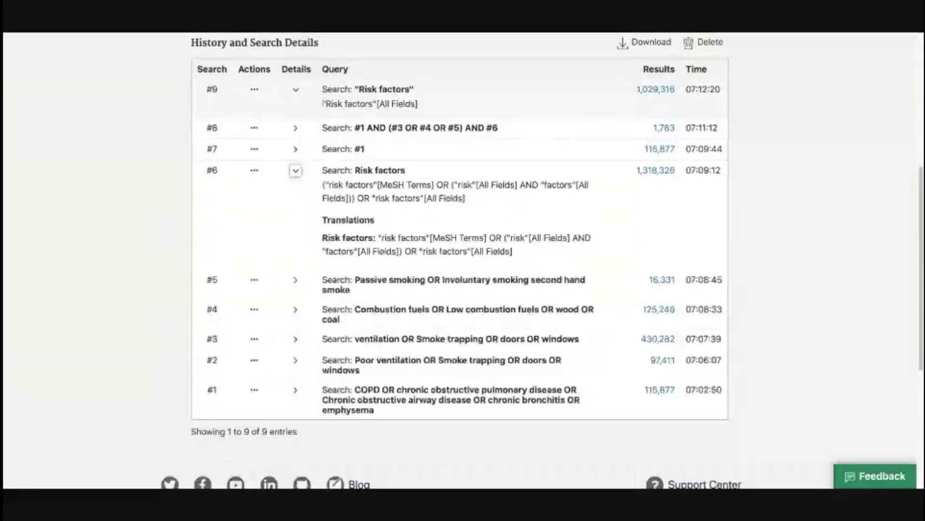
left_click_drag(323, 103, 417, 104)
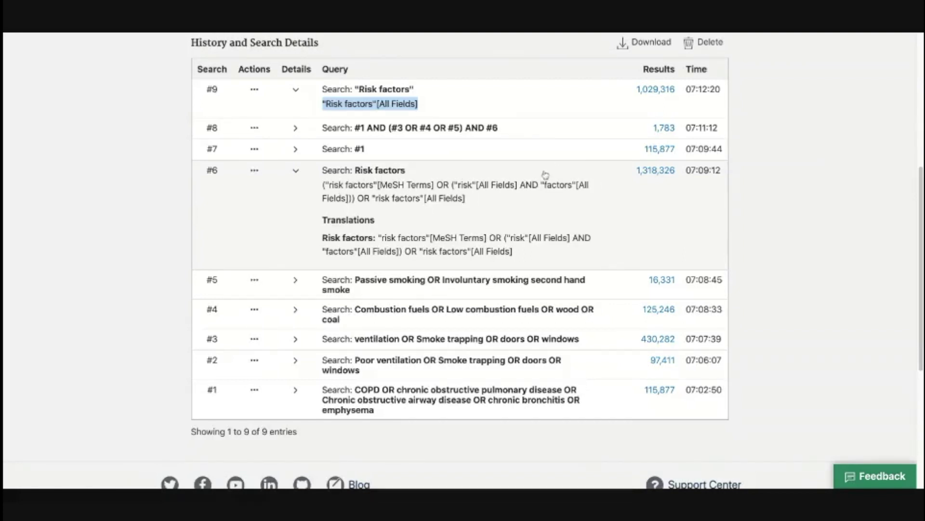
left_click(296, 171)
left_click(296, 90)
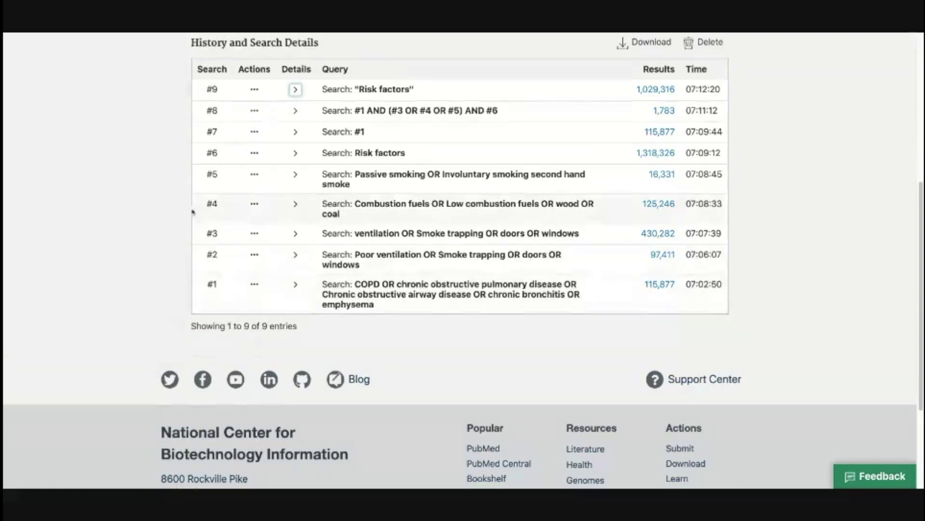
Reopen the results of the combined search #1 AND (#3 OR #4 OR #5) AND #6 from the search history
scroll(157, 190, "down", 1)
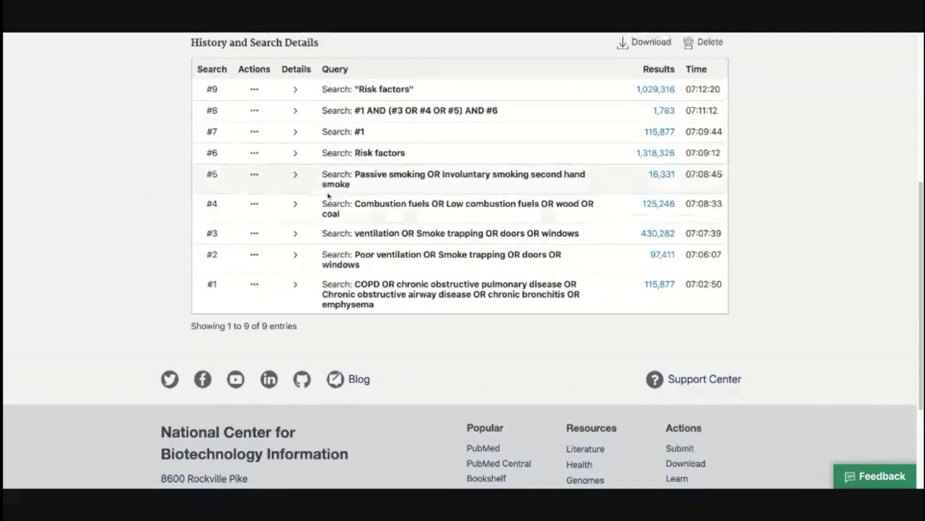
scroll(331, 197, "up", 5)
scroll(331, 198, "up", 2)
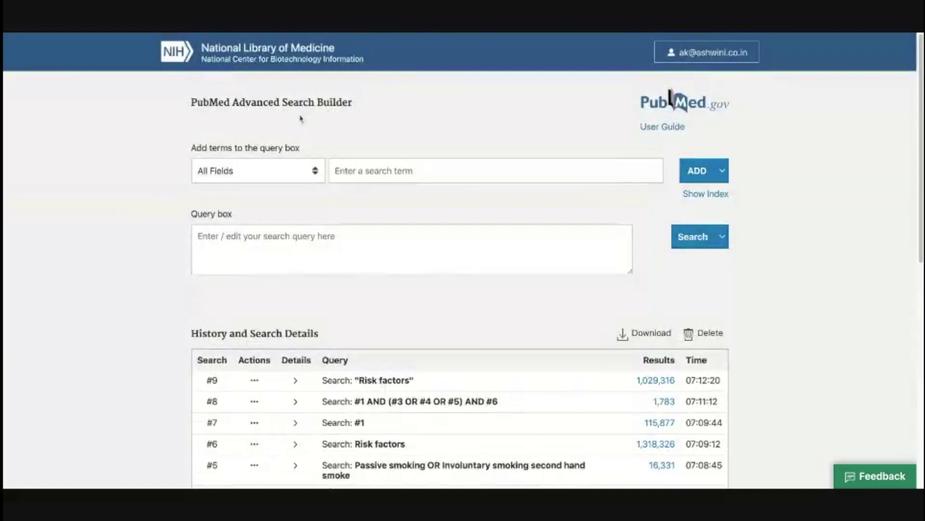
scroll(304, 223, "down", 3)
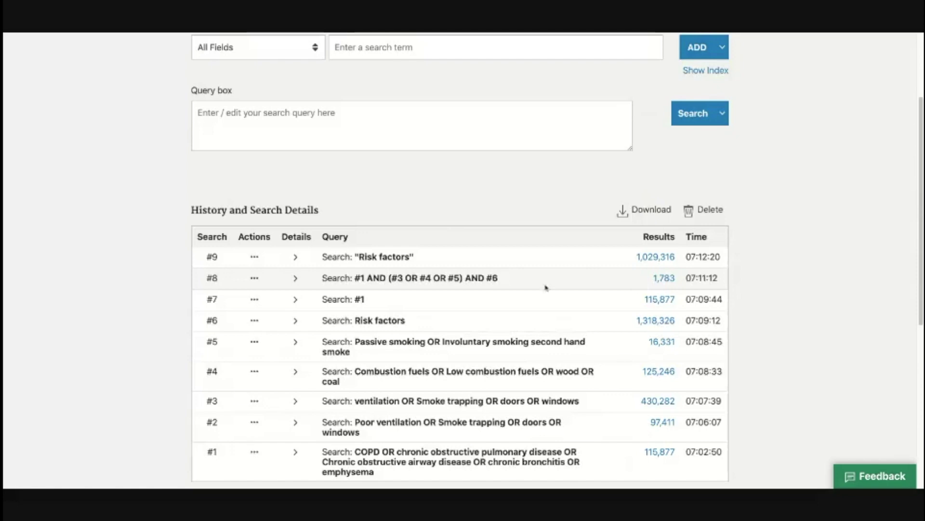
left_click(658, 278)
Review the filters offered for the results, including the full list of article types among the additional filters
scroll(315, 296, "down", 2)
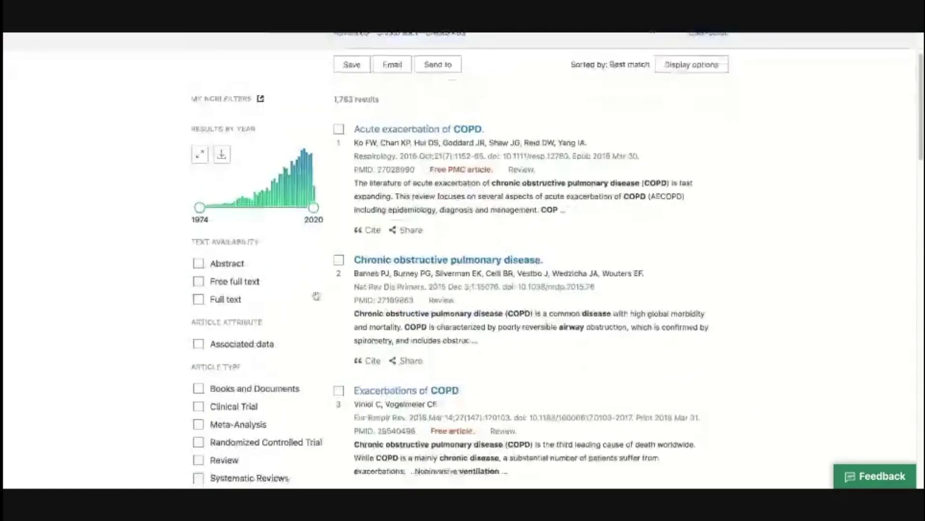
scroll(316, 296, "down", 2)
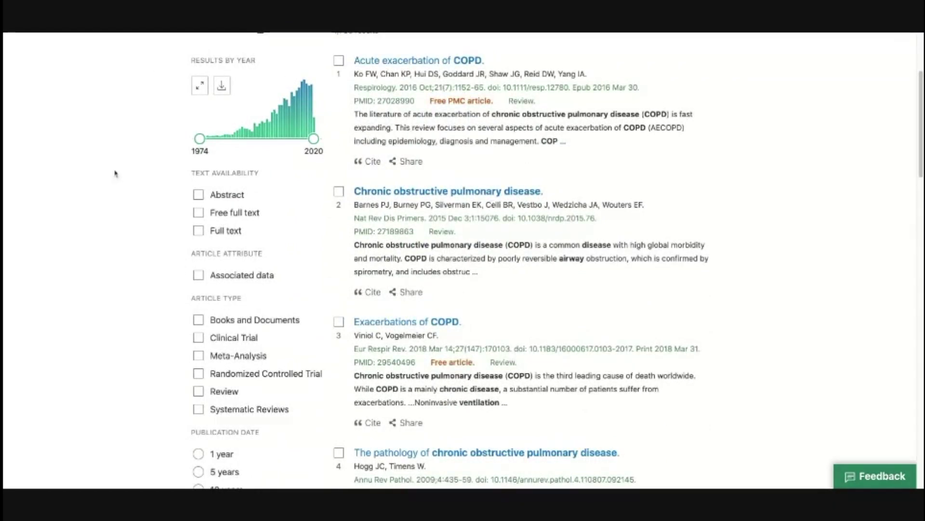
scroll(161, 169, "down", 3)
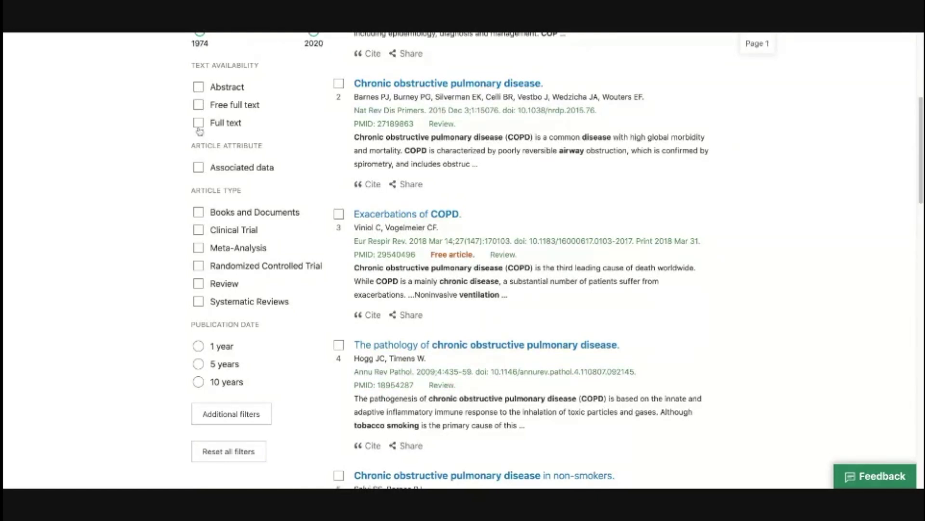
scroll(195, 169, "down", 1)
scroll(188, 181, "up", 1)
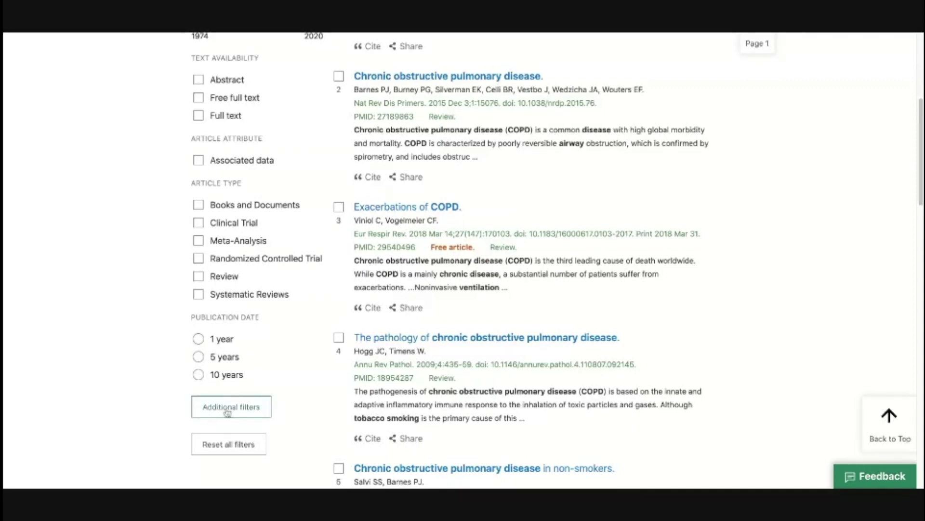
left_click(251, 410)
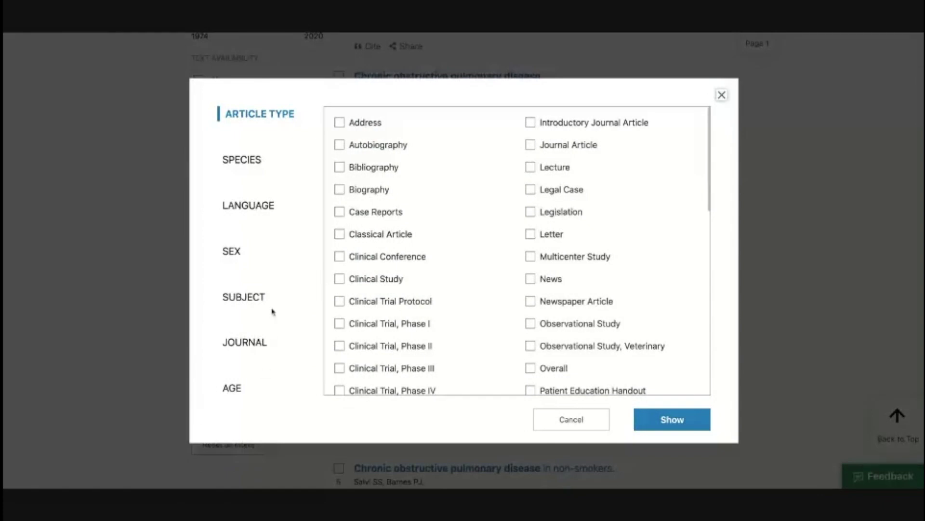
scroll(539, 236, "down", 8)
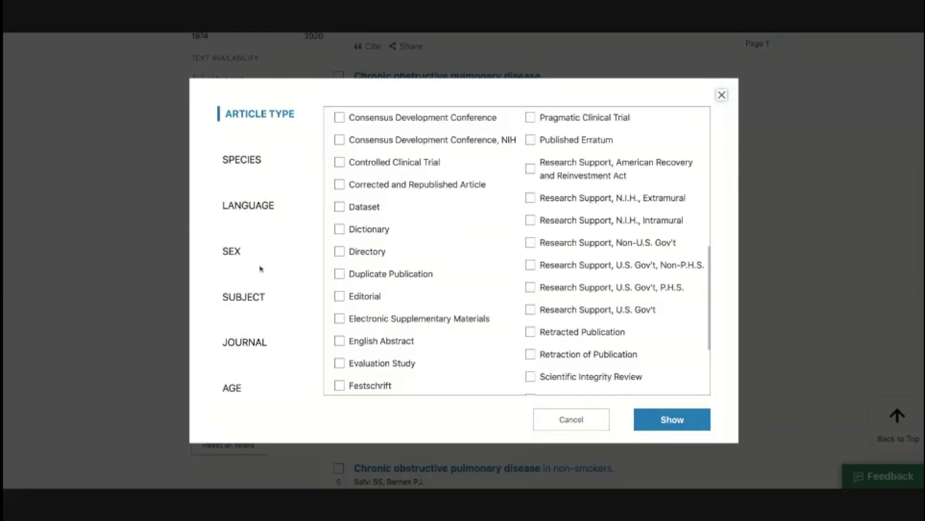
scroll(402, 136, "down", 3)
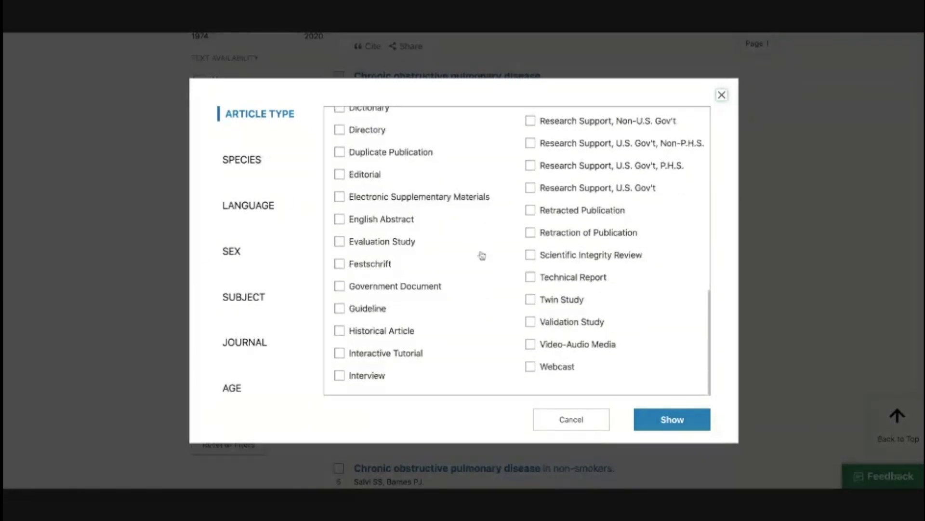
scroll(485, 291, "up", 10)
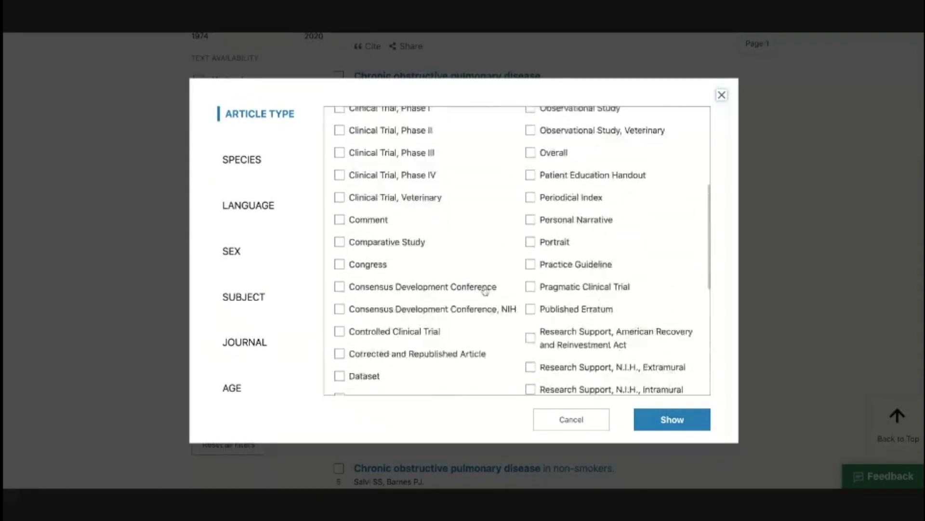
Select Humans as the species and Female as the sex in the additional filters, viewing the language options in between
left_click(246, 166)
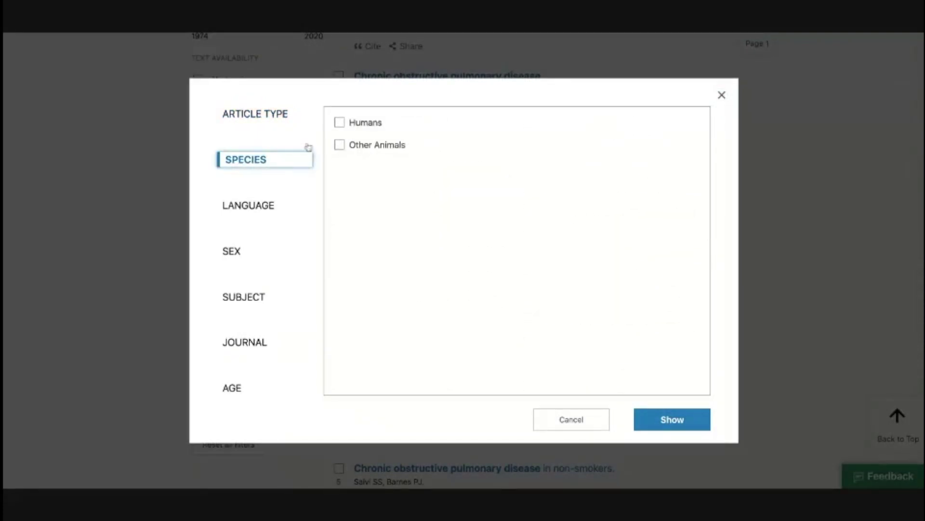
left_click(357, 123)
left_click(249, 215)
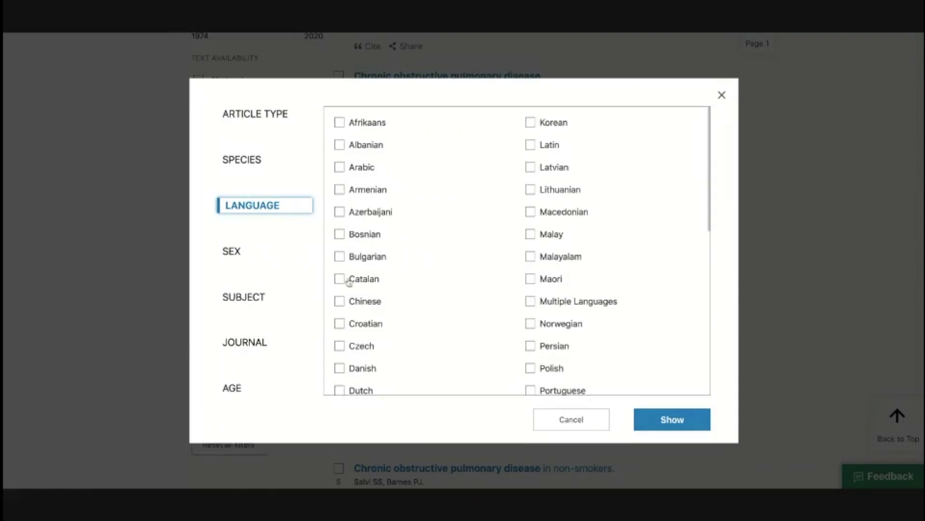
left_click(237, 252)
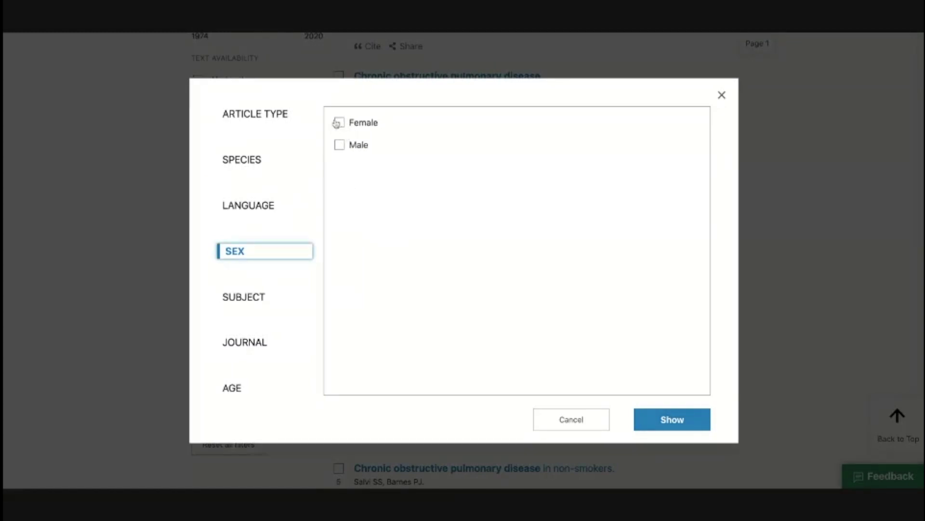
left_click(338, 122)
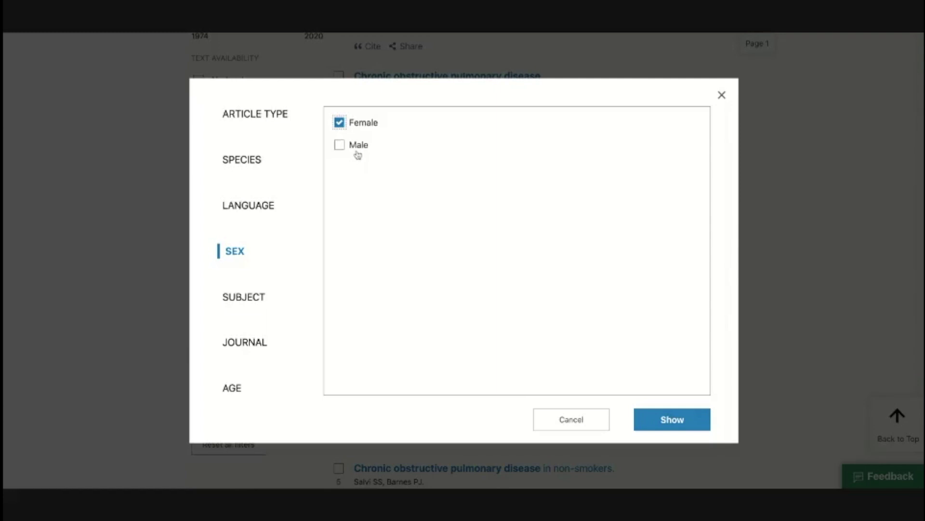
Look through the subject, journal and age filter options, then show the chosen additional filters beside the results
left_click(258, 297)
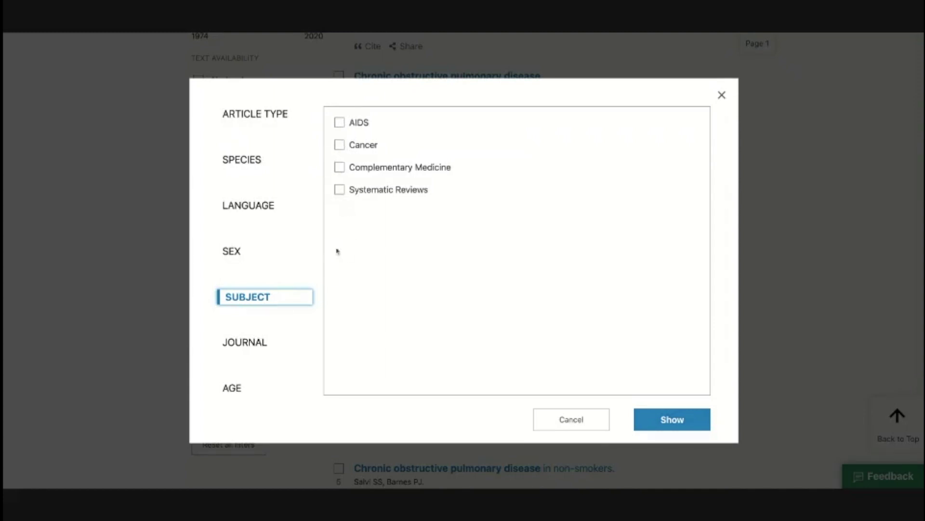
left_click(234, 345)
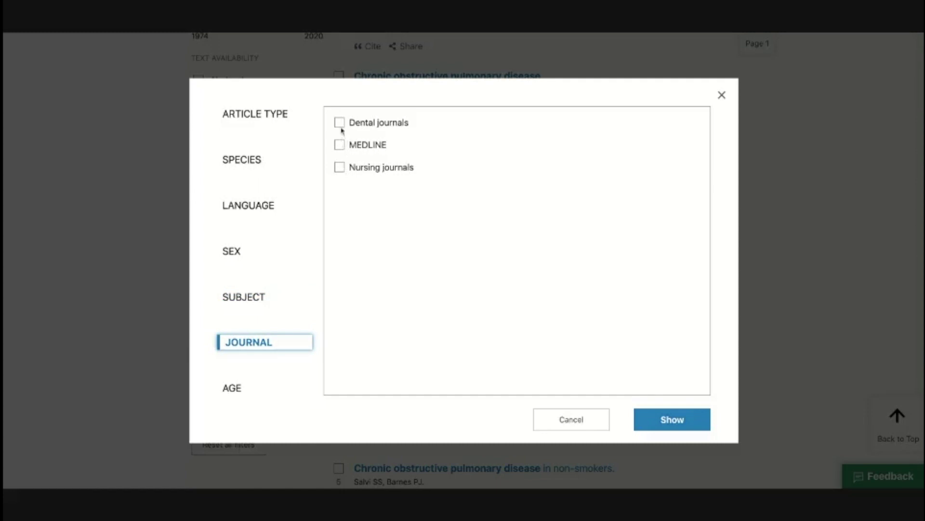
left_click(245, 386)
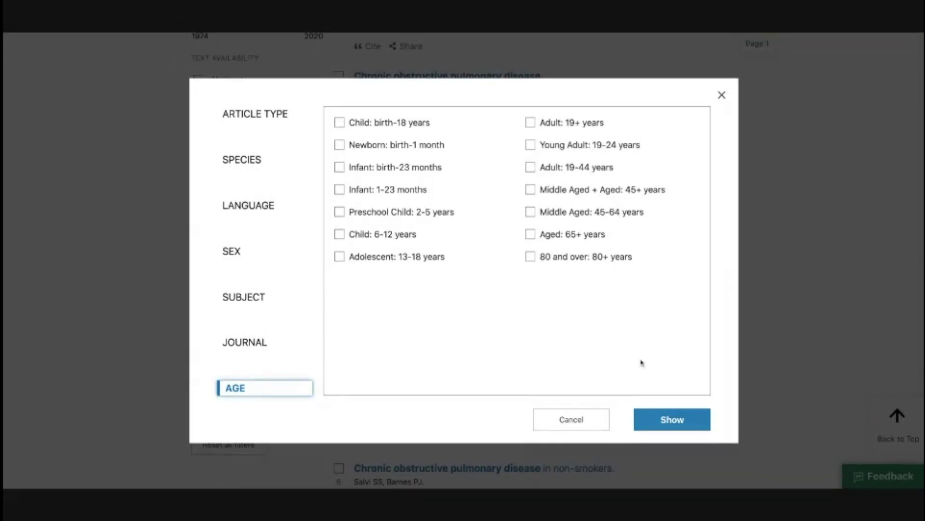
left_click(677, 421)
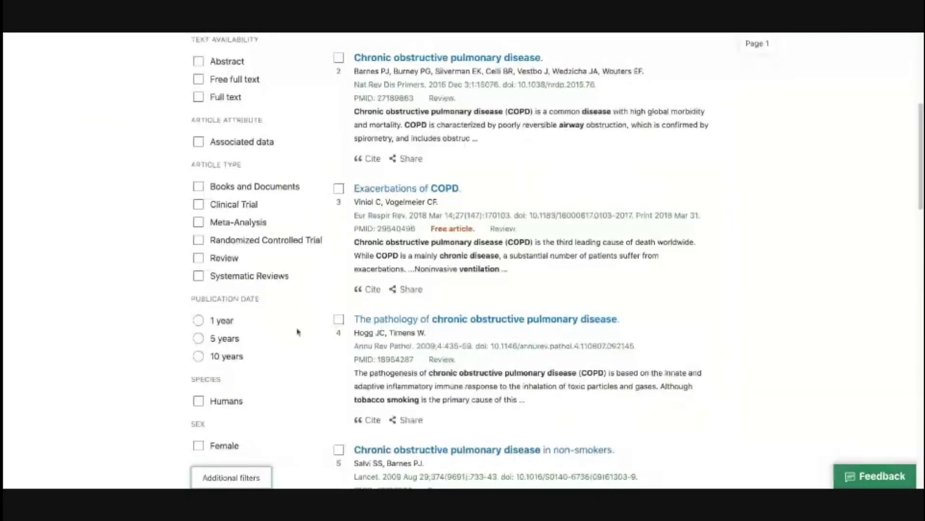
Apply the Female and Humans filters to the combined search results
scroll(149, 390, "down", 3)
left_click(201, 306)
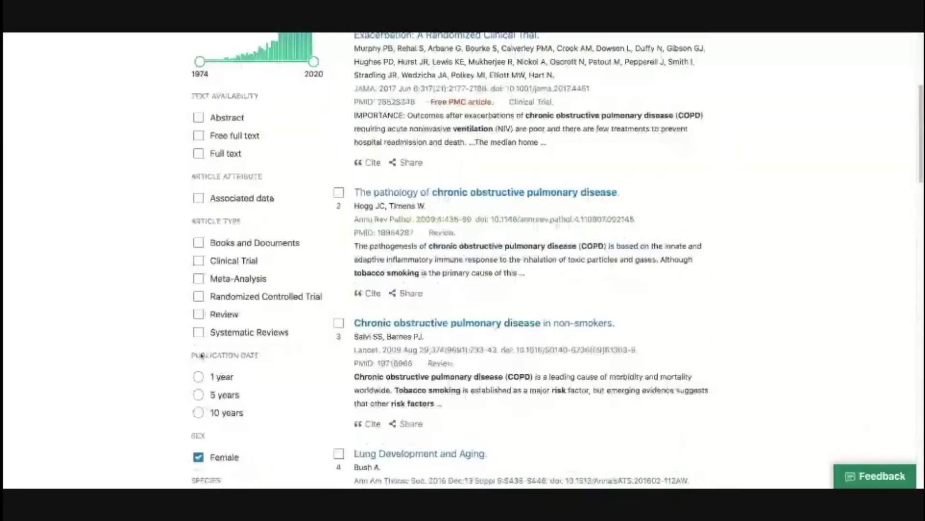
scroll(202, 424, "down", 3)
left_click(199, 410)
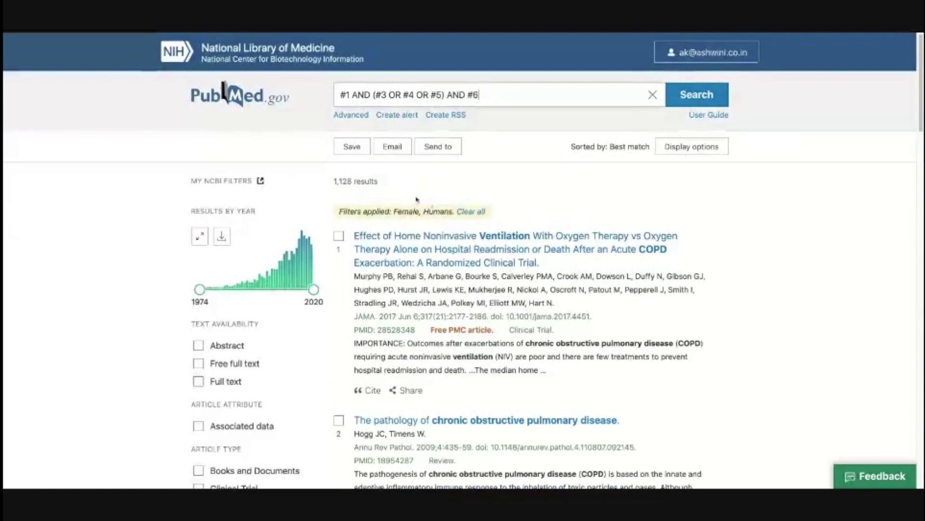
Check the list of applied filters and the number of results in the filtered search
left_click_drag(432, 212, 340, 211)
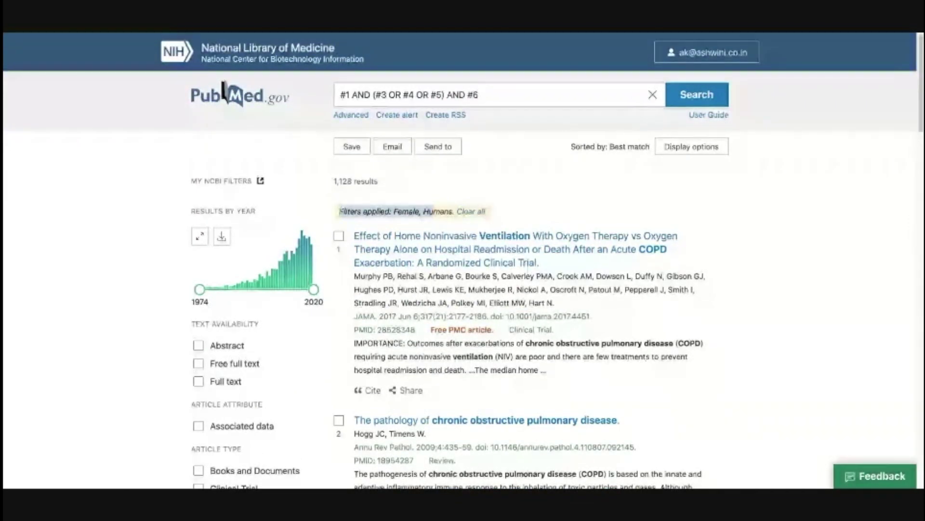
left_click(352, 183)
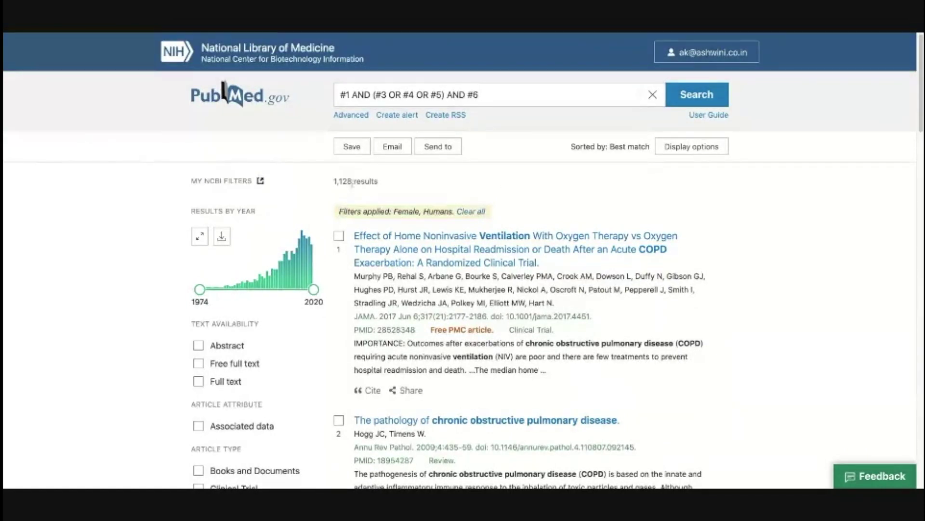
triple_click(334, 181)
Open the article "The Pathology of Chronic Obstructive Pulmonary Disease", highlight its title and expand the author affiliations
scroll(523, 358, "down", 2)
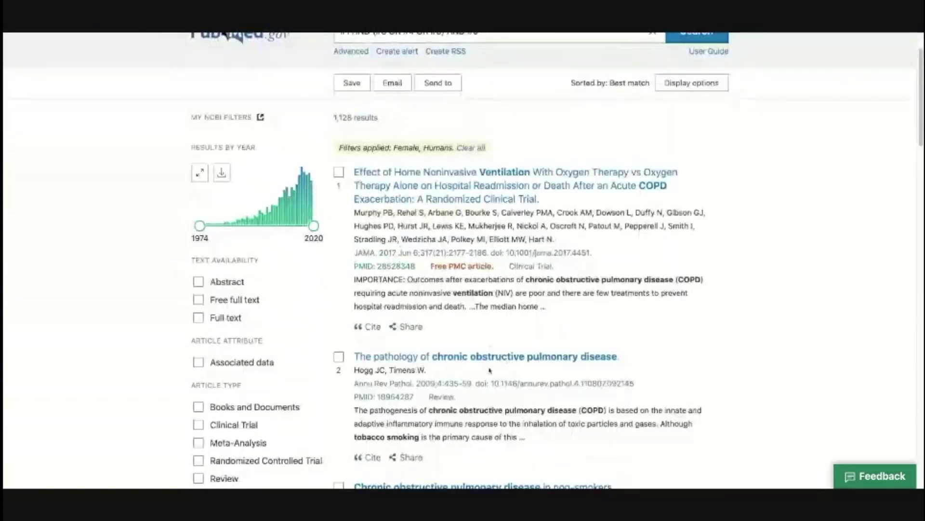
left_click(454, 359)
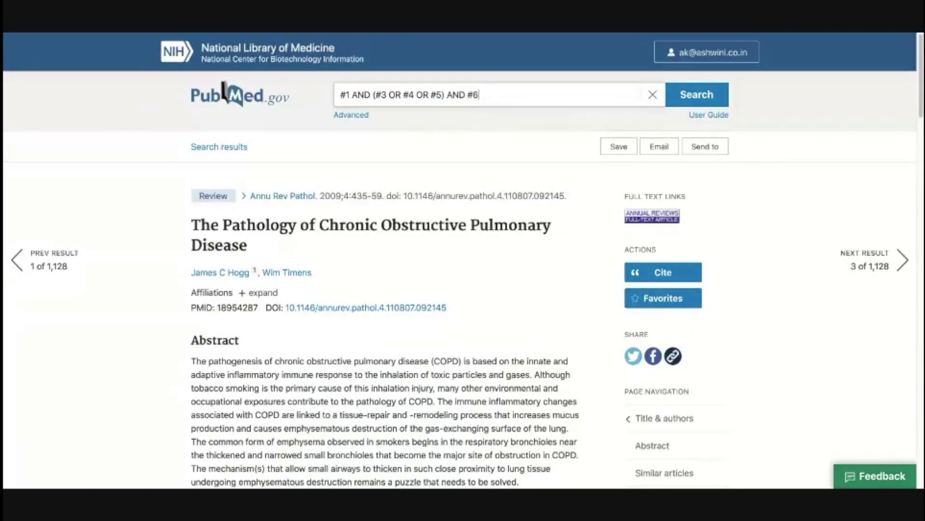
left_click_drag(191, 224, 331, 246)
left_click(332, 246)
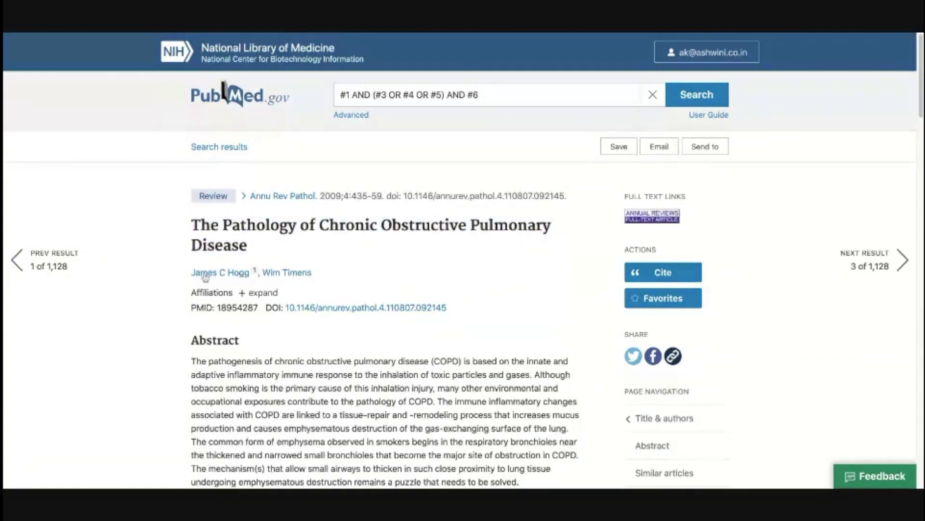
left_click(243, 295)
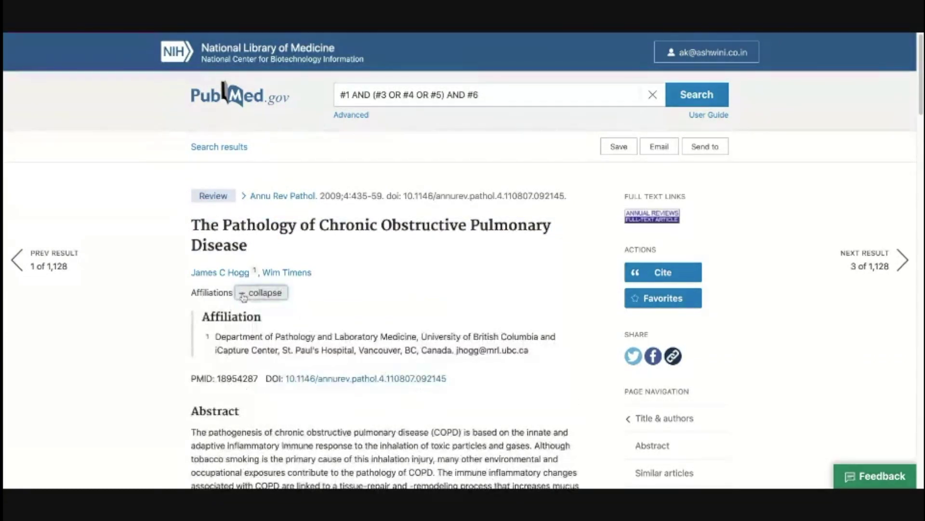
Collapse the author affiliations and highlight the full abstract of the article on COPD pathology
left_click(243, 293)
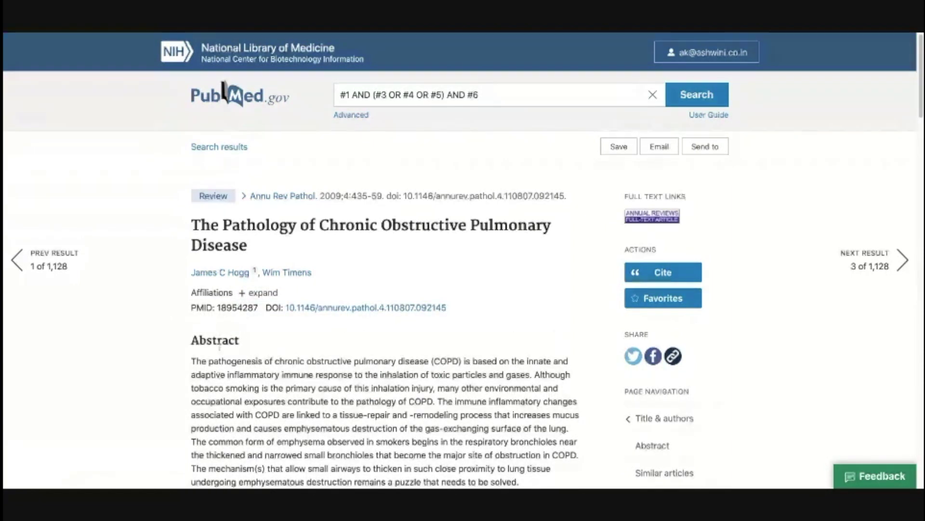
scroll(197, 343, "down", 1)
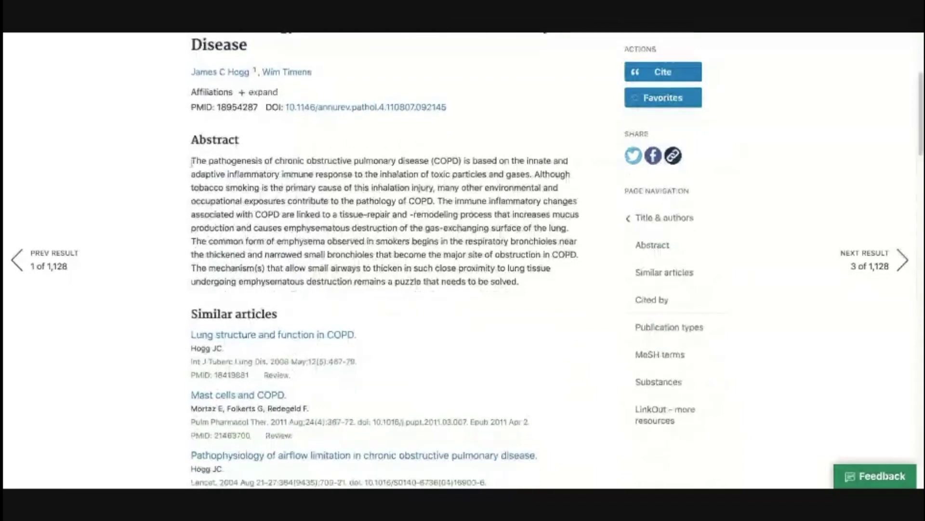
left_click_drag(192, 162, 529, 312)
scroll(529, 312, "up", 1)
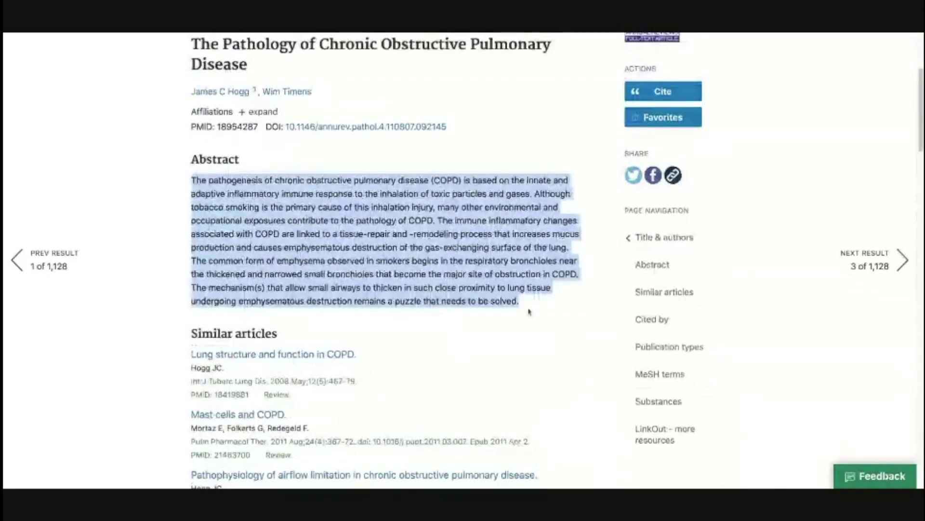
left_click(530, 312)
scroll(529, 311, "up", 4)
Look over the article's similar articles section and open the complete list of similar articles
scroll(386, 261, "down", 12)
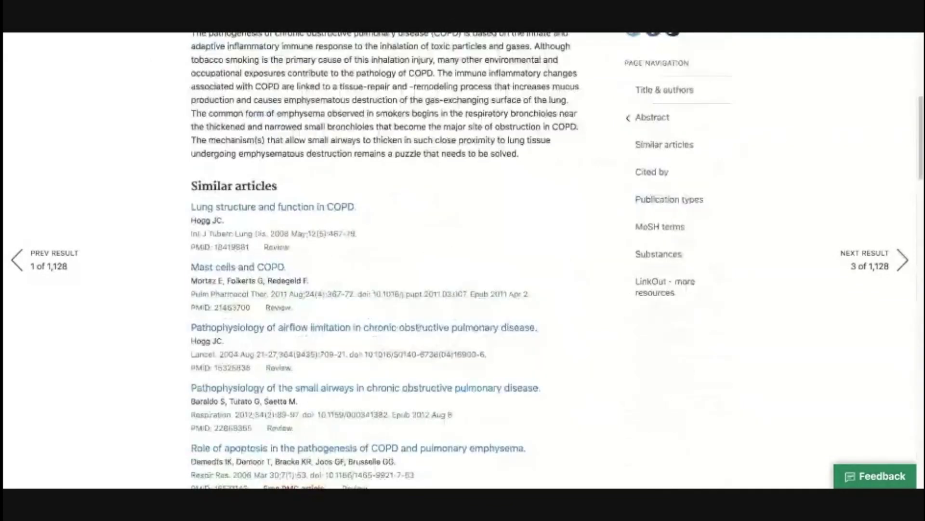
scroll(385, 260, "down", 5)
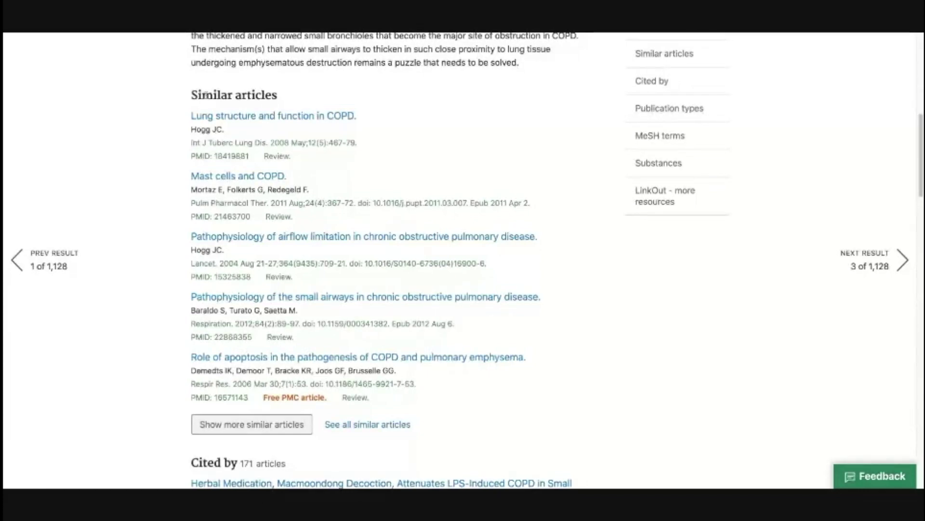
scroll(251, 119, "up", 3)
scroll(250, 119, "up", 4)
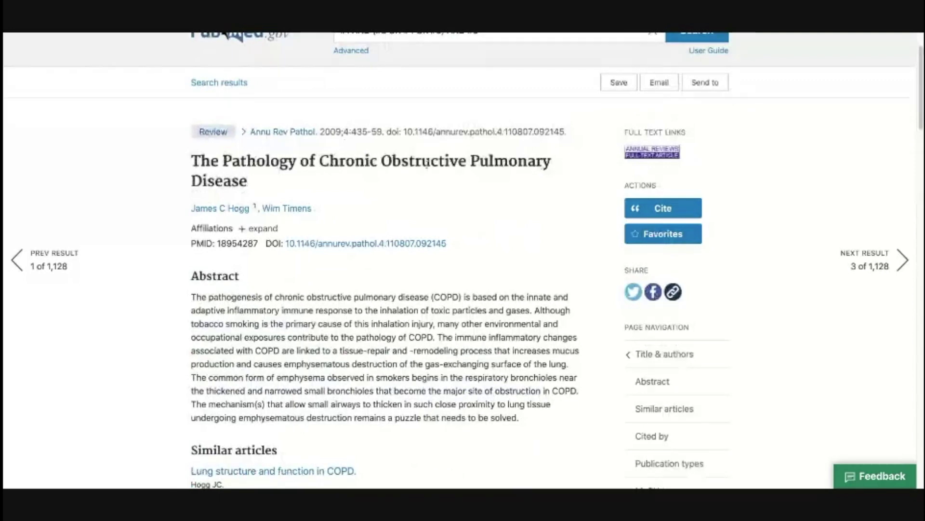
scroll(307, 192, "down", 1)
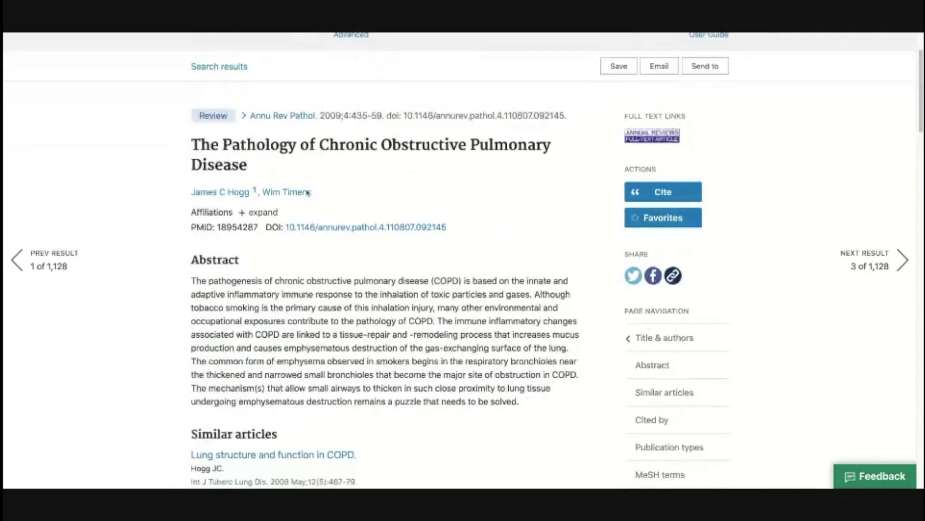
scroll(307, 192, "down", 8)
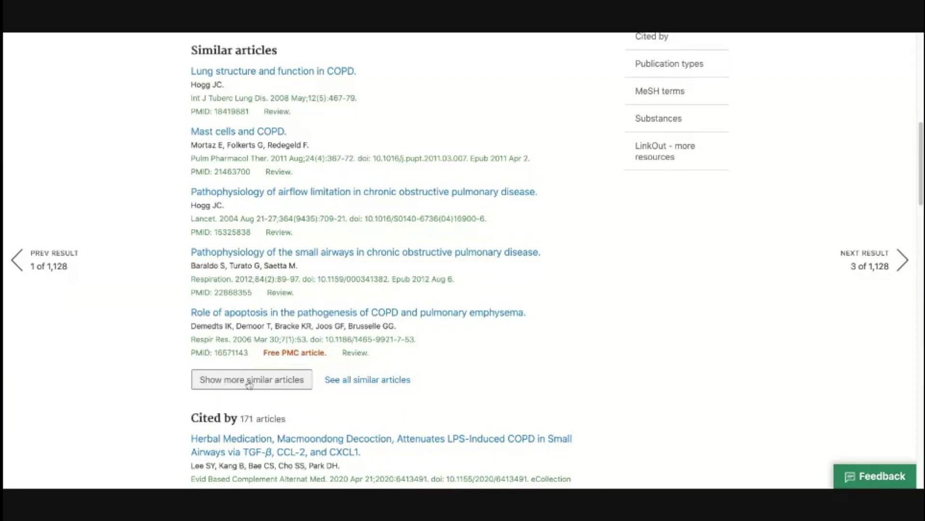
left_click(355, 384)
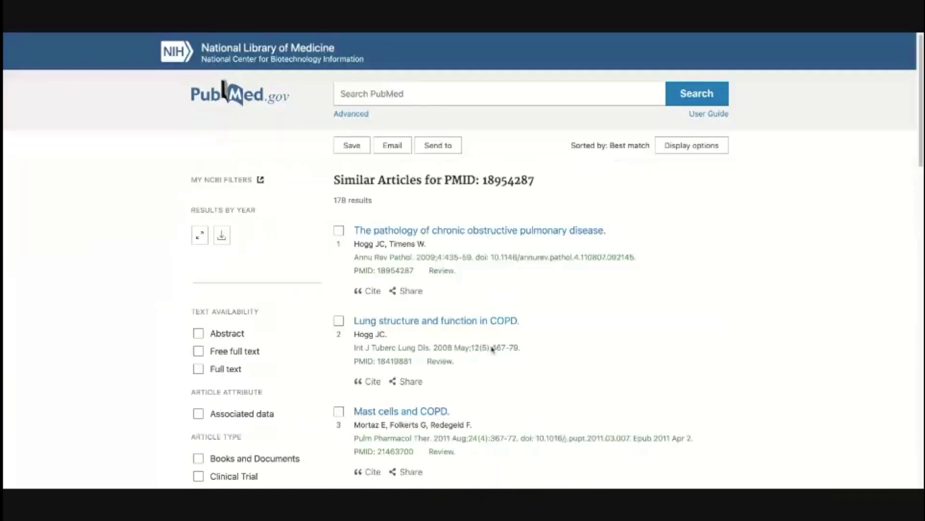
Look through the titles and available filters in the similar articles list for PMID 18954287
scroll(472, 336, "down", 2)
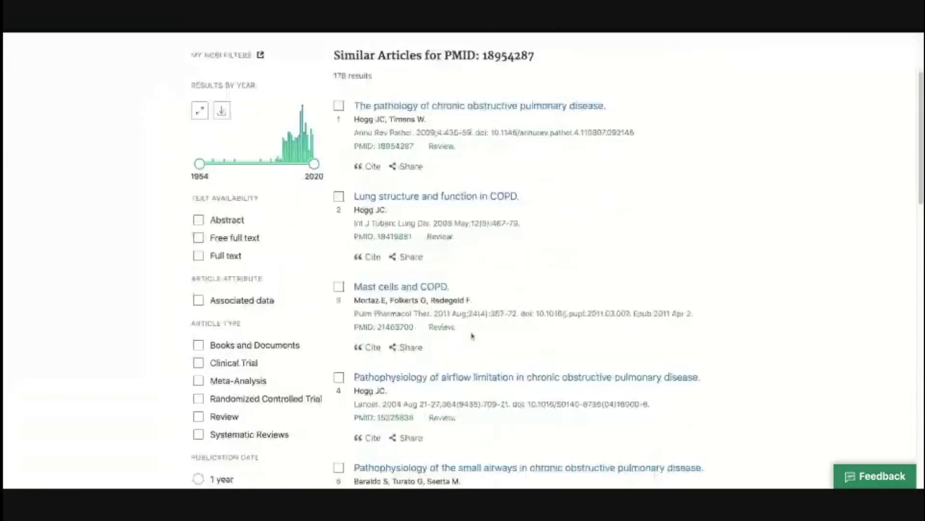
scroll(473, 336, "up", 3)
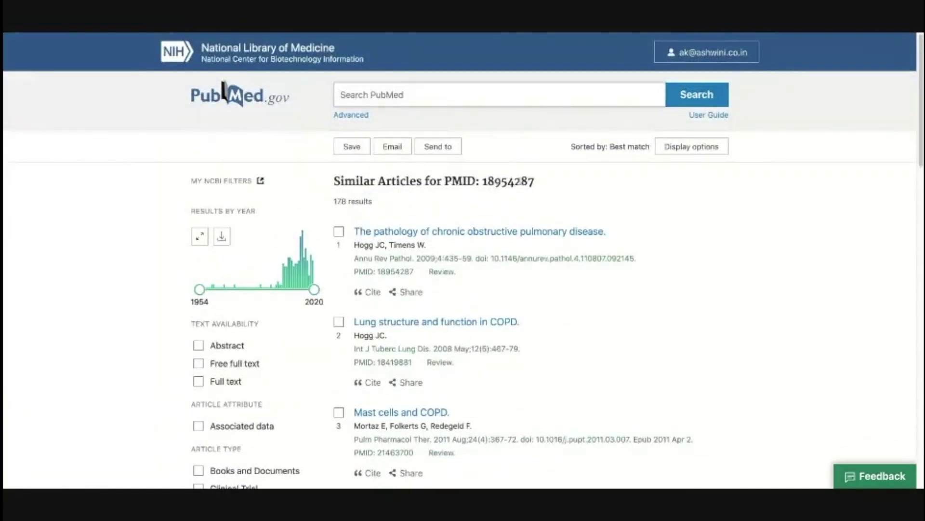
scroll(478, 205, "down", 2)
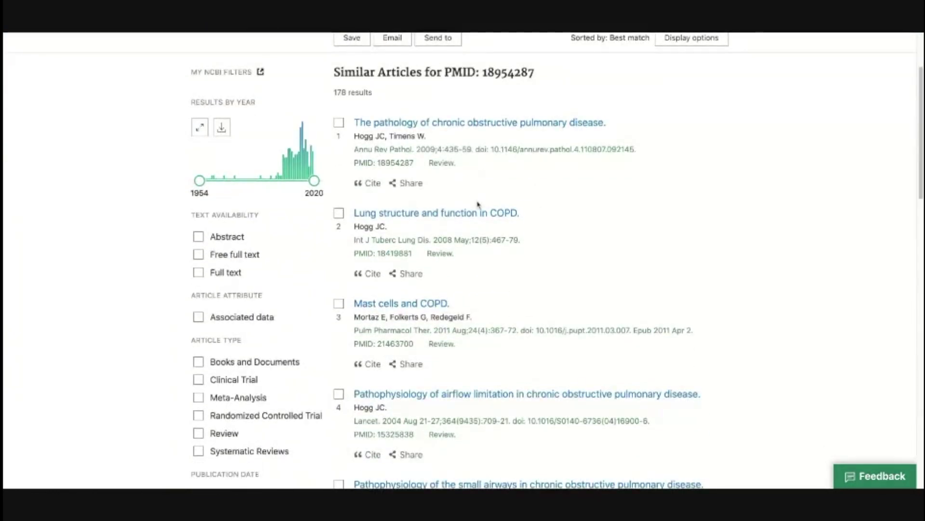
scroll(440, 224, "down", 1)
scroll(440, 226, "down", 1)
scroll(440, 227, "up", 3)
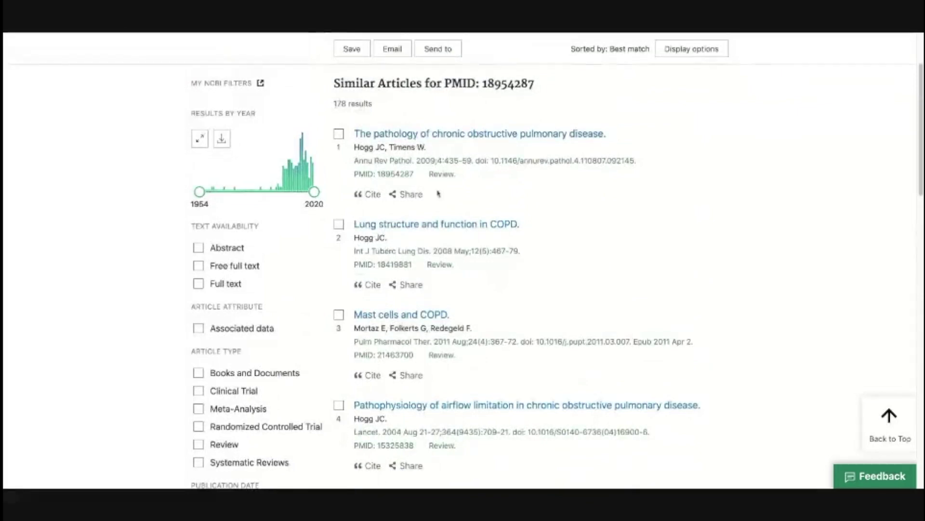
scroll(443, 207, "down", 4)
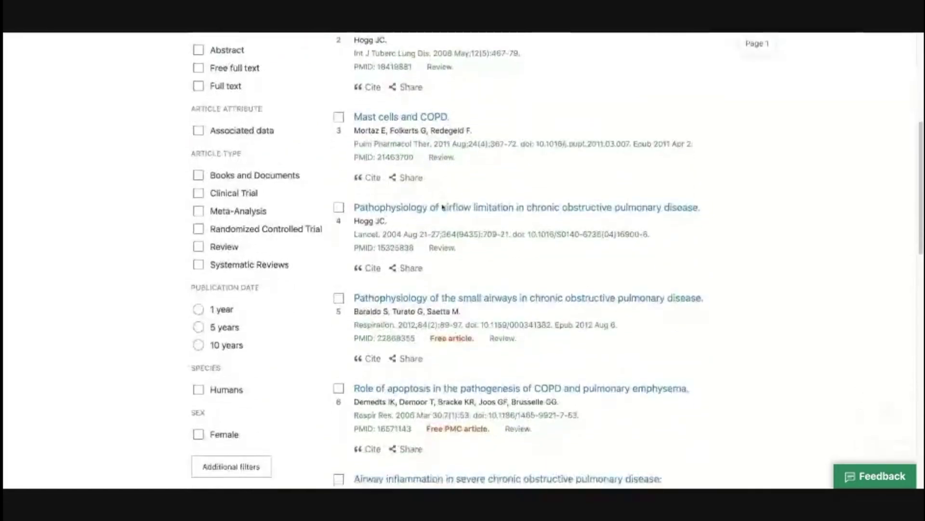
scroll(442, 206, "down", 4)
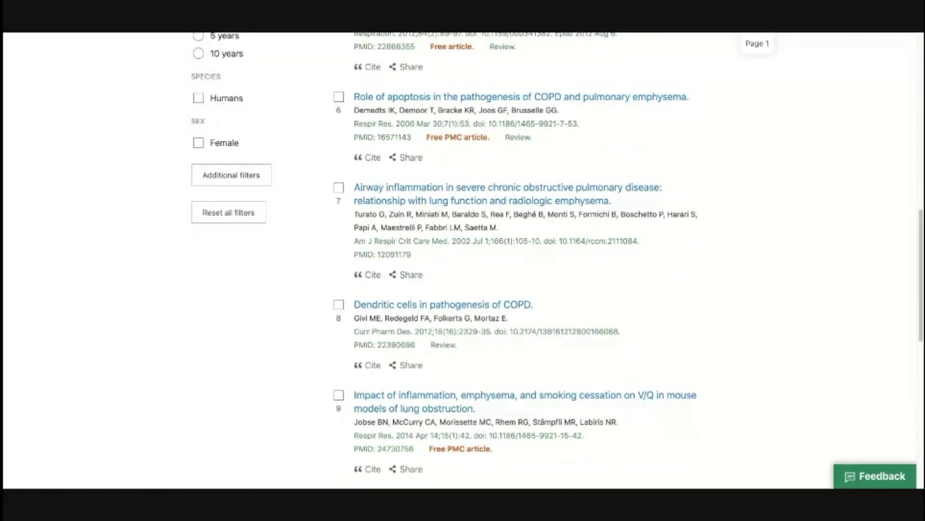
scroll(557, 259, "down", 4)
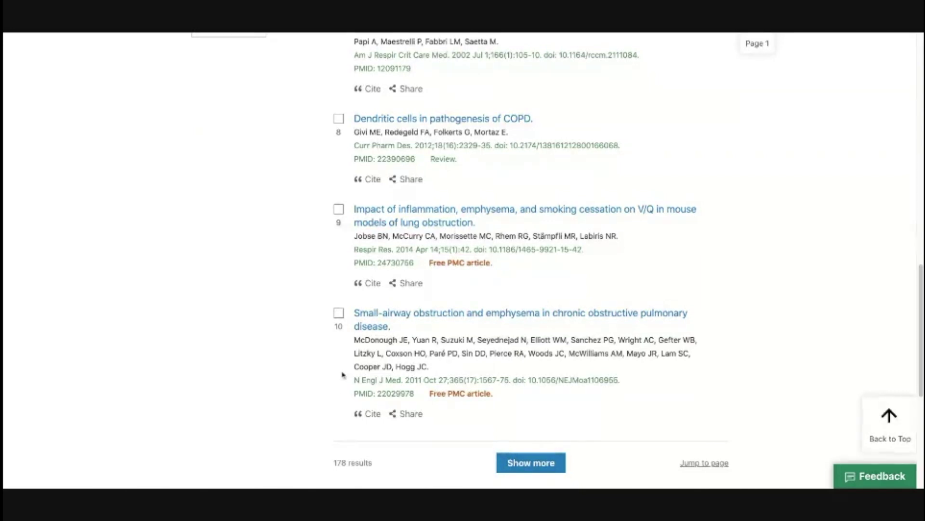
key("Home")
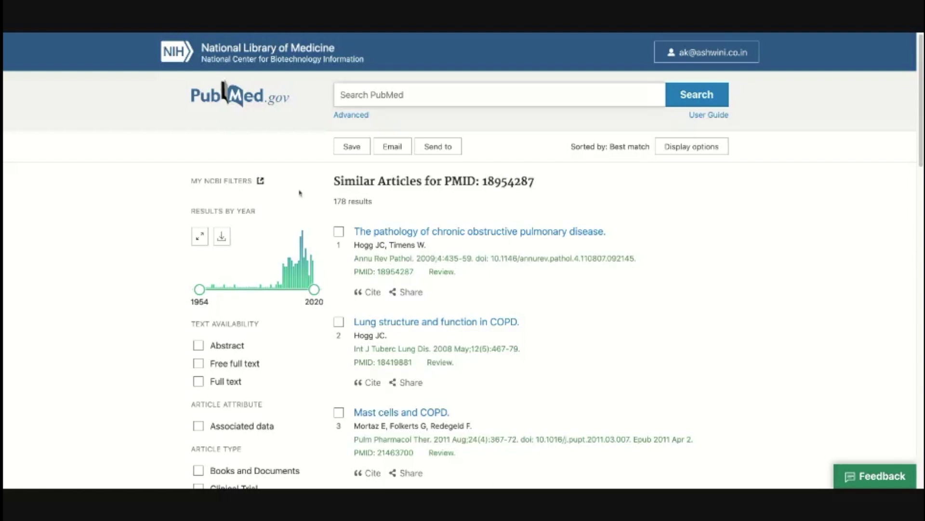
Open the MeSH Database from the PubMed home page and search it for COPD
left_click(224, 97)
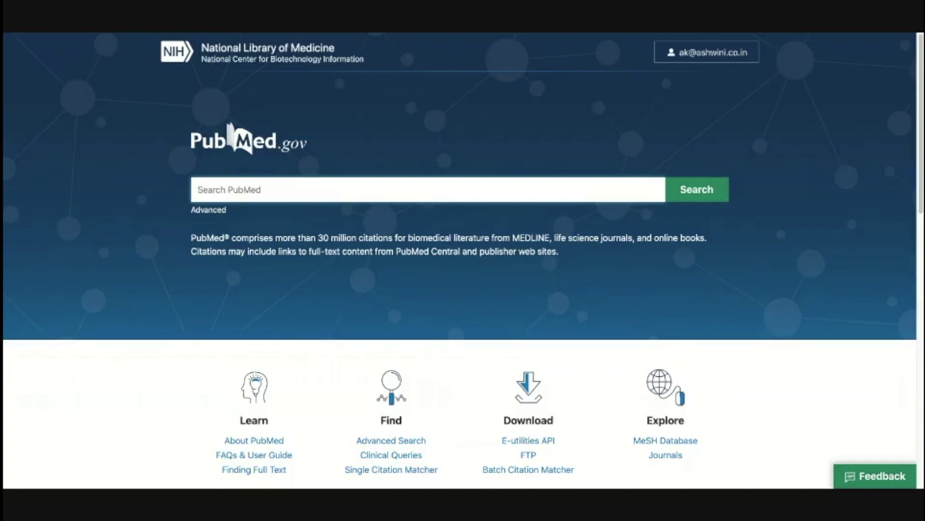
left_click(665, 440)
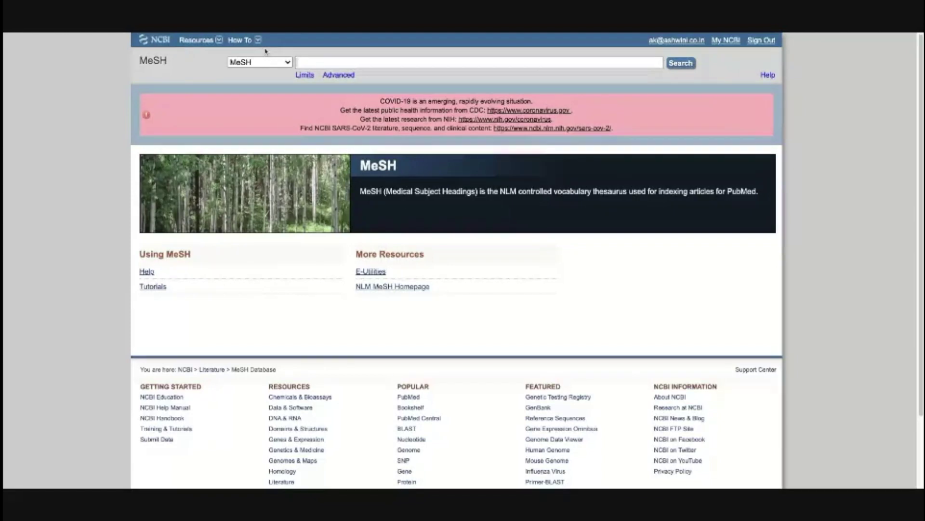
type("C")
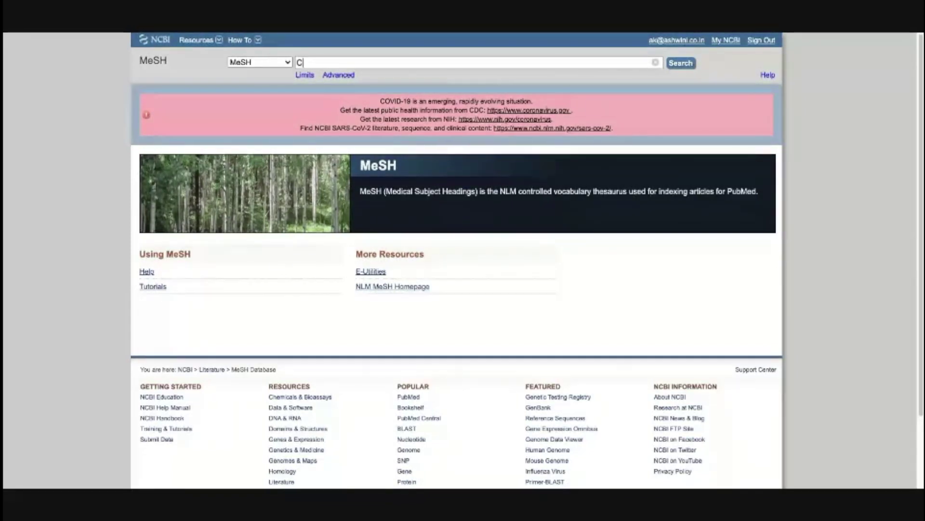
type("OPD")
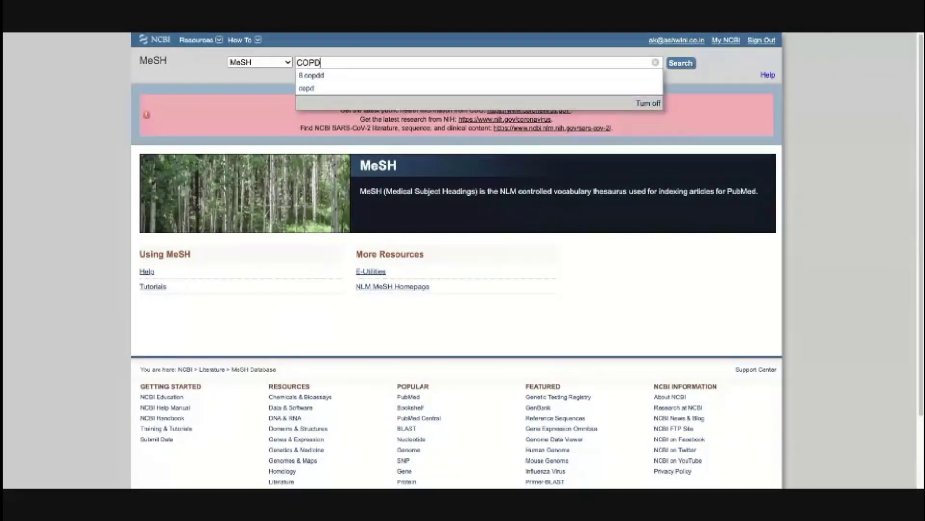
left_click(681, 63)
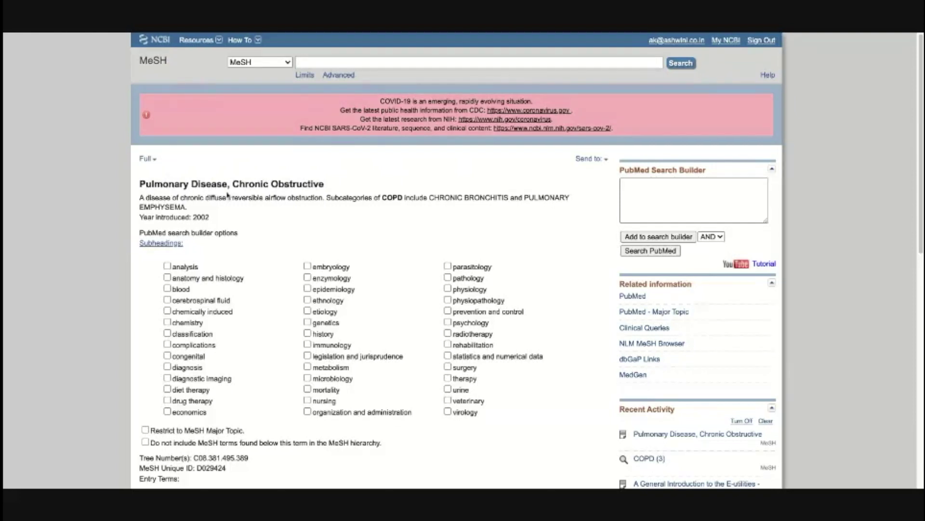
Highlight the heading "Pulmonary Disease, Chronic Obstructive" and add it without subheadings to the PubMed search builder
left_click_drag(140, 183, 324, 184)
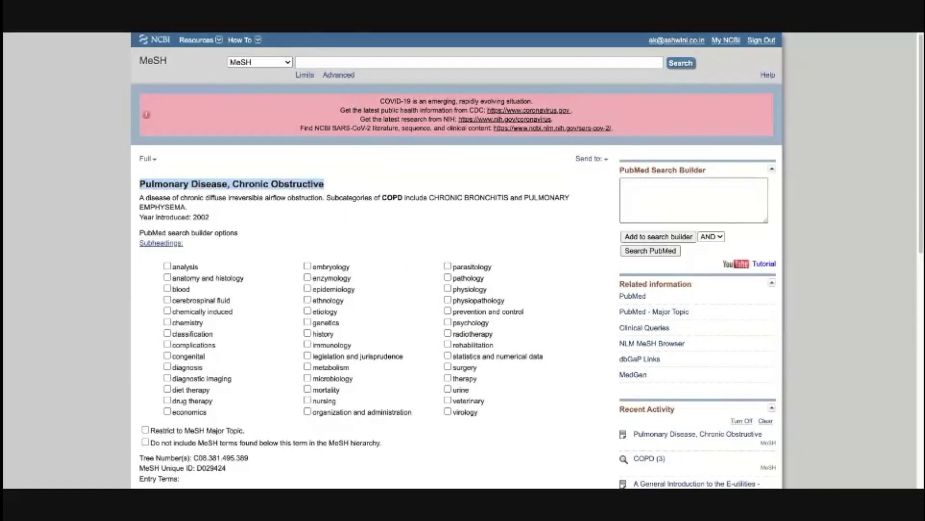
left_click(205, 211)
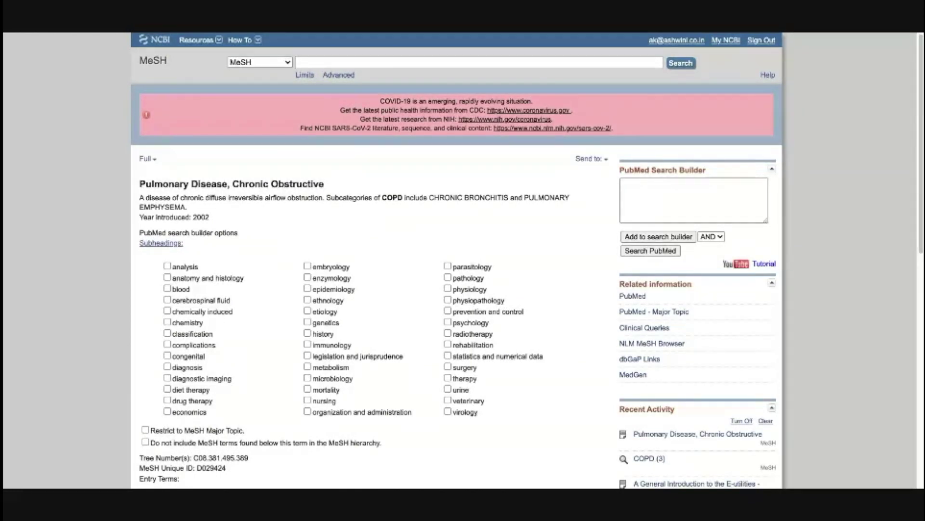
left_click(649, 237)
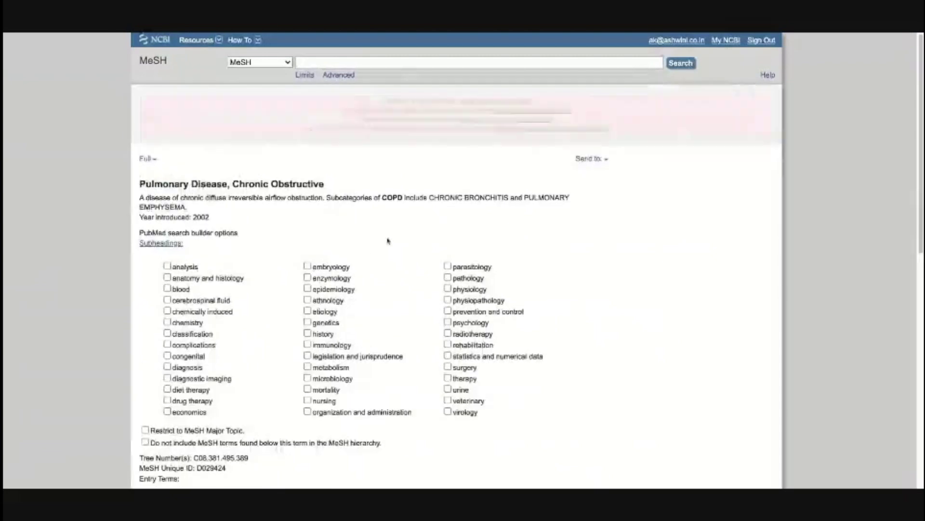
Highlight the MeSH heading again, select its epidemiology subheading and add the combination to the PubMed search builder
scroll(269, 251, "down", 1)
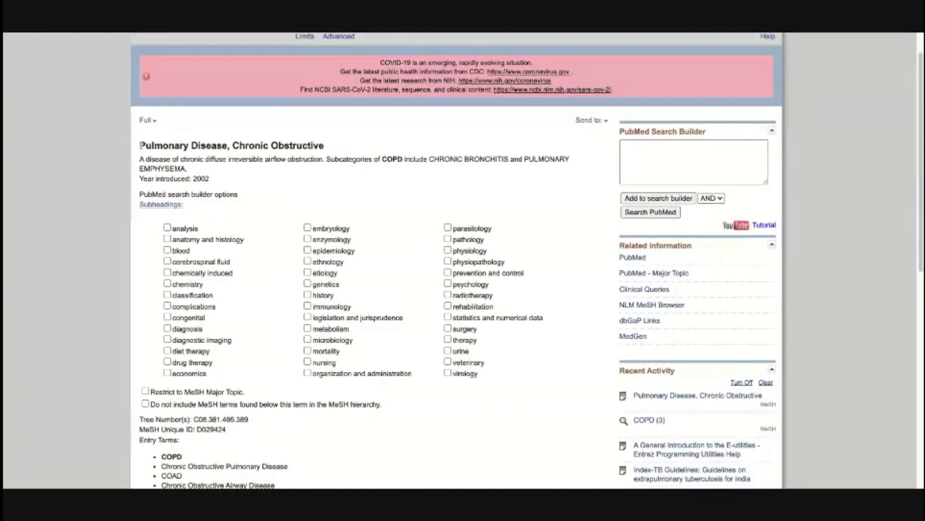
left_click_drag(139, 145, 325, 146)
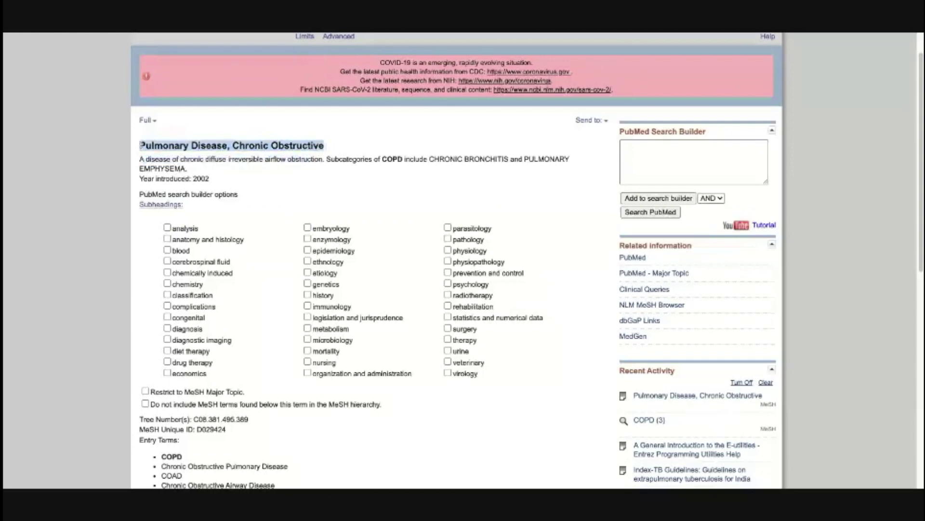
left_click(339, 197)
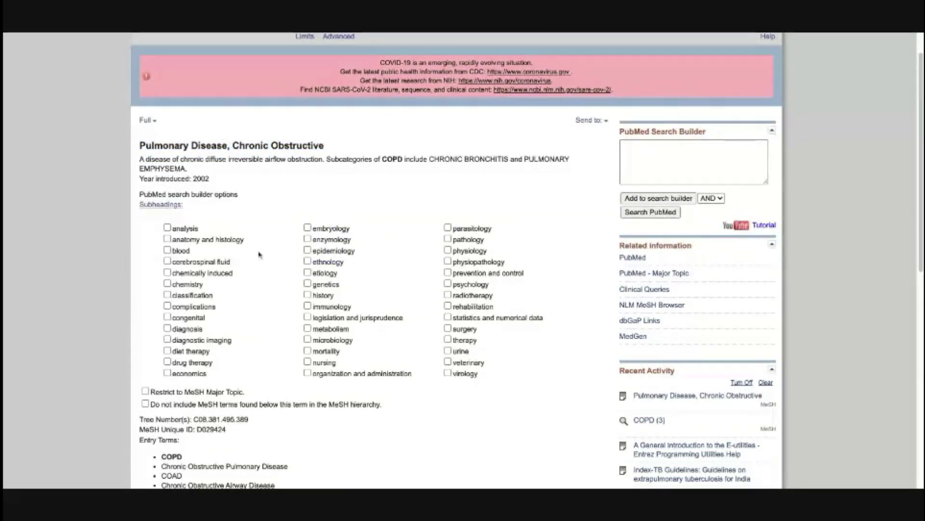
scroll(150, 214, "down", 2)
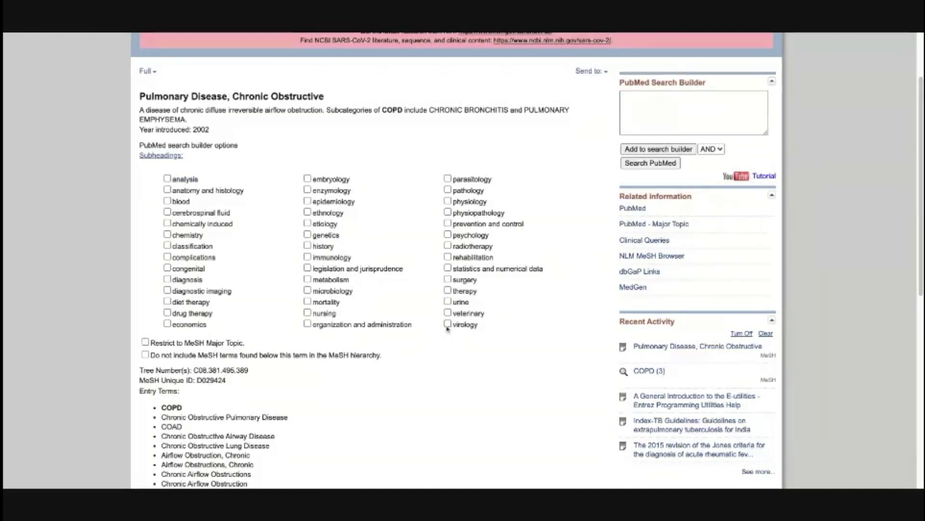
left_click(307, 201)
left_click(652, 150)
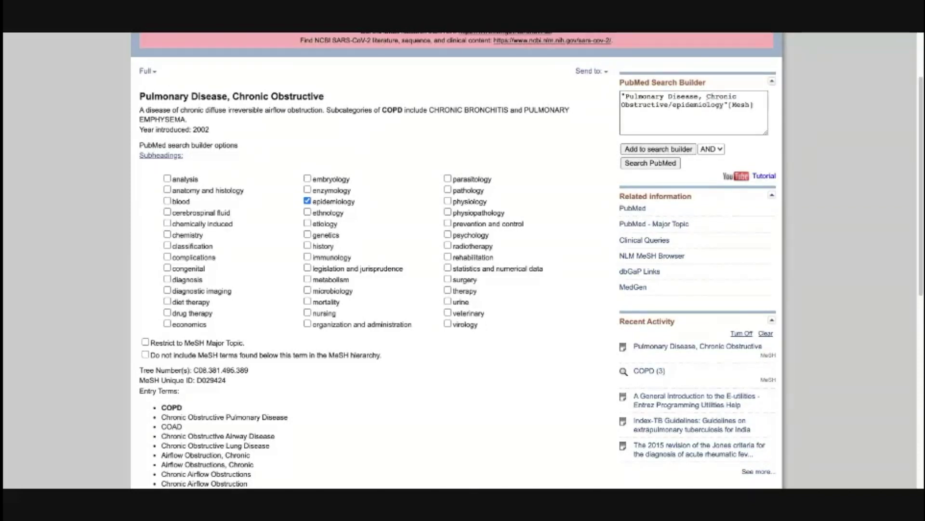
Highlight "epidemiology" in the search builder query and search PubMed with "Pulmonary Disease, Chronic Obstructive/epidemiology"[Mesh]
left_click(675, 107)
key("shift+Right")
key("shift+Right")
key("shift+Right")
key("shift+Right")
key("shift+Right")
key("shift+Right")
key("shift+Right")
key("shift+Right")
key("shift+Right")
key("shift+Right")
key("shift+Right")
key("shift+Right")
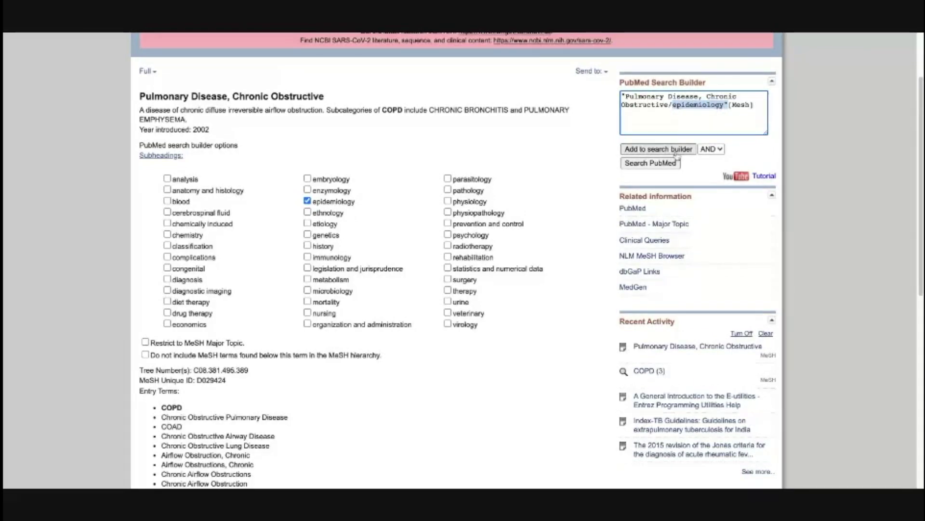
left_click(653, 164)
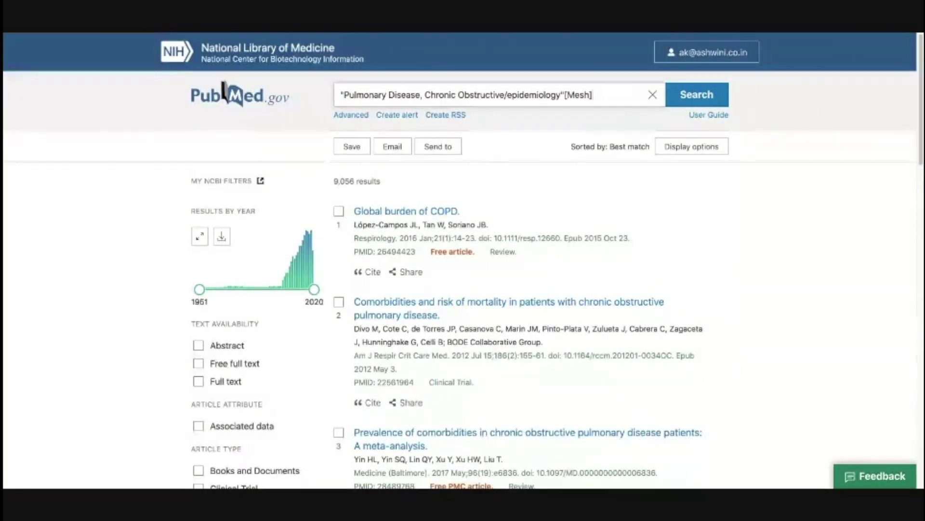
Highlight the result count and check the epidemiology search in the advanced search history, returning to the MeSH heading page
double_click(335, 183)
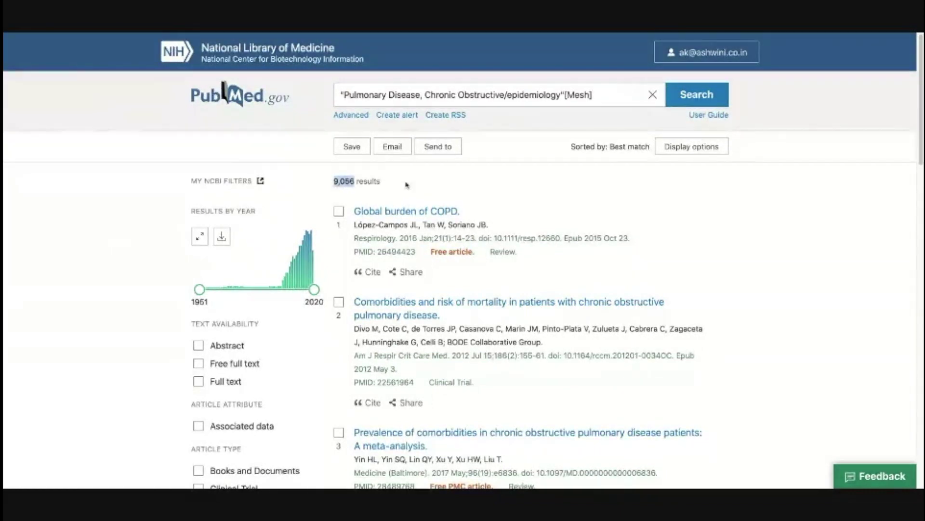
left_click(355, 116)
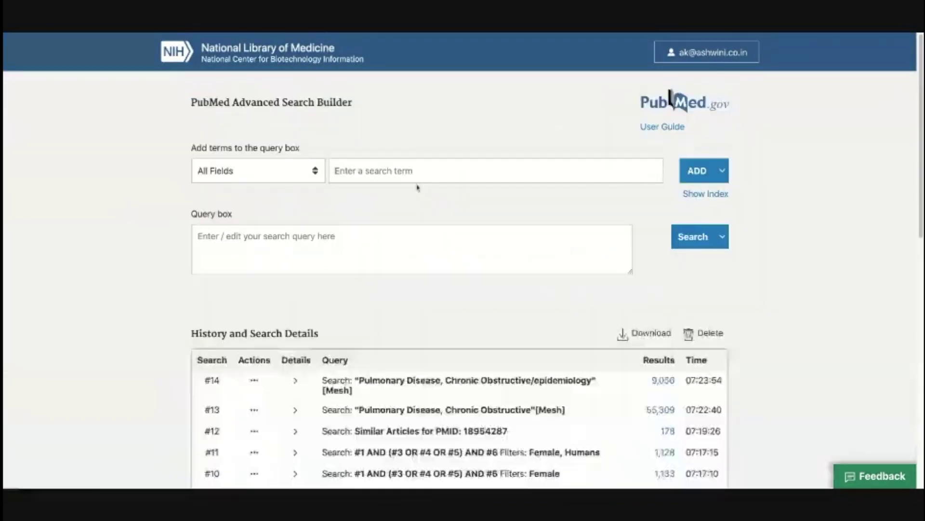
scroll(417, 187, "down", 5)
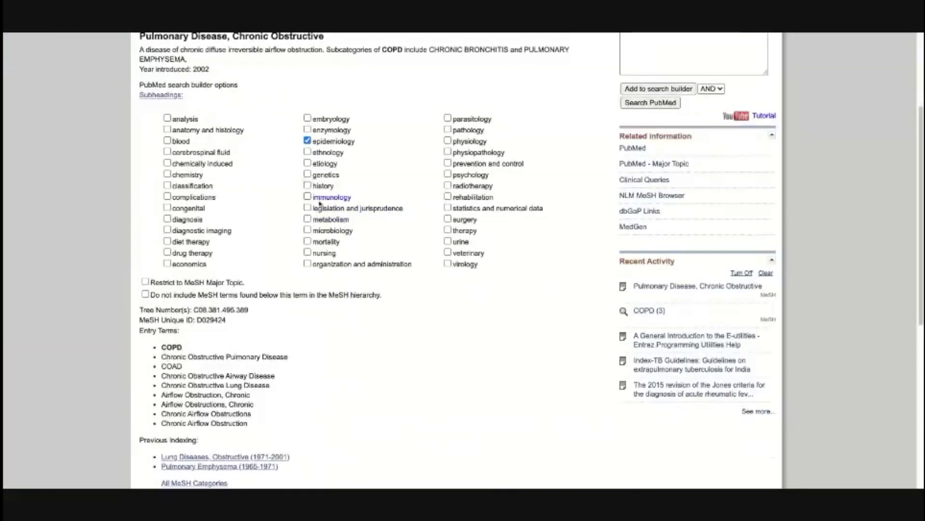
Select the anatomy and histology subheading alongside epidemiology, add both to the PubMed search builder, and highlight the connecting OR
scroll(259, 234, "up", 3)
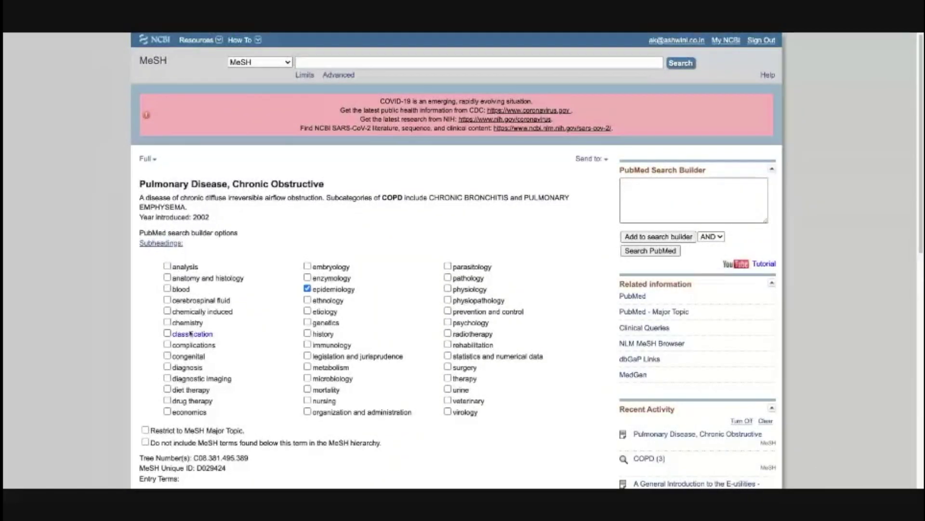
left_click(167, 277)
left_click(658, 237)
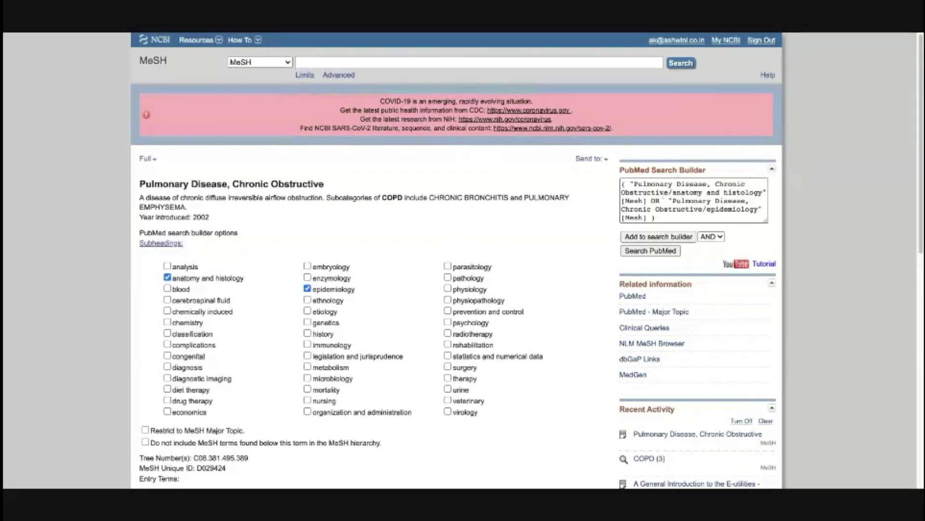
left_click(651, 201)
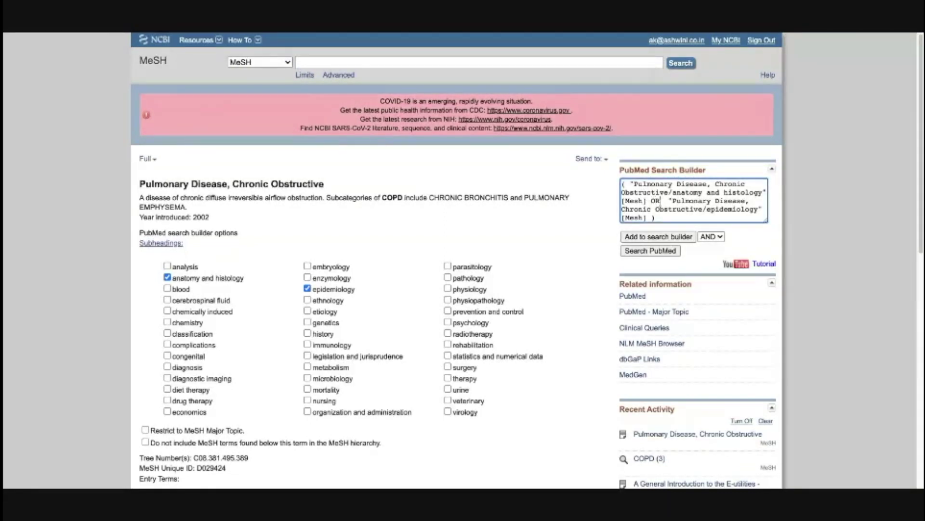
double_click(659, 201)
Deselect the epidemiology and the anatomy and histology subheadings and empty the PubMed search builder
left_click(307, 288)
left_click(177, 282)
left_click(658, 201)
key("ctrl+a")
key("BackSpace")
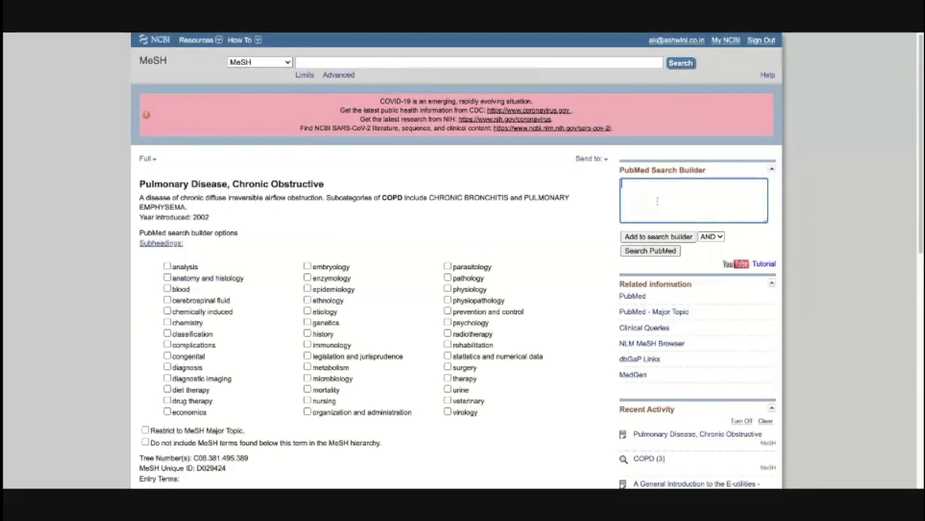
Examine the entry terms and previous indexing of the MeSH heading, highlighting the complete list of entry terms
scroll(100, 381, "down", 3)
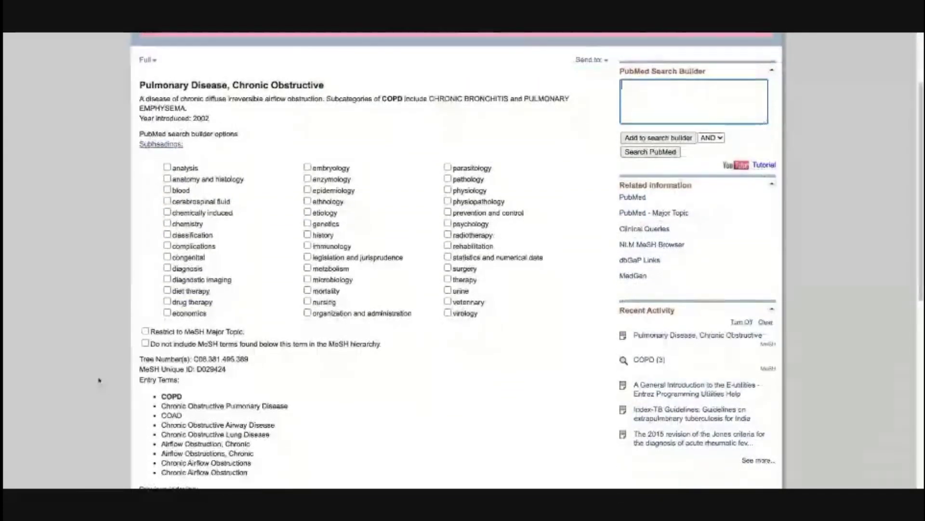
scroll(99, 381, "down", 5)
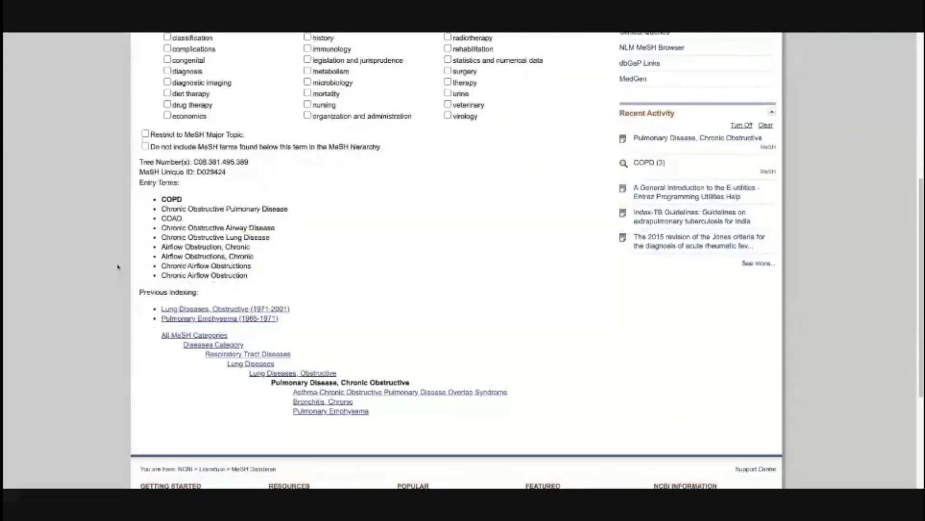
left_click_drag(139, 181, 255, 277)
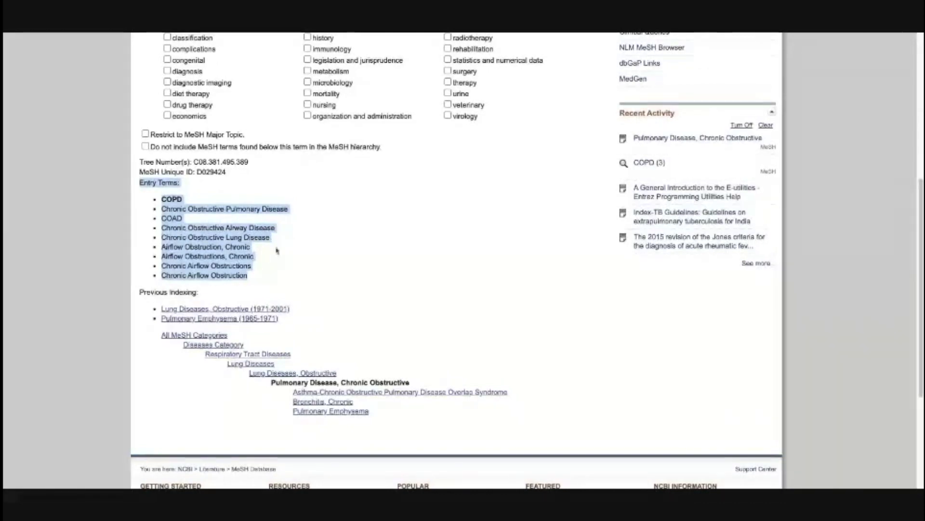
left_click(182, 195)
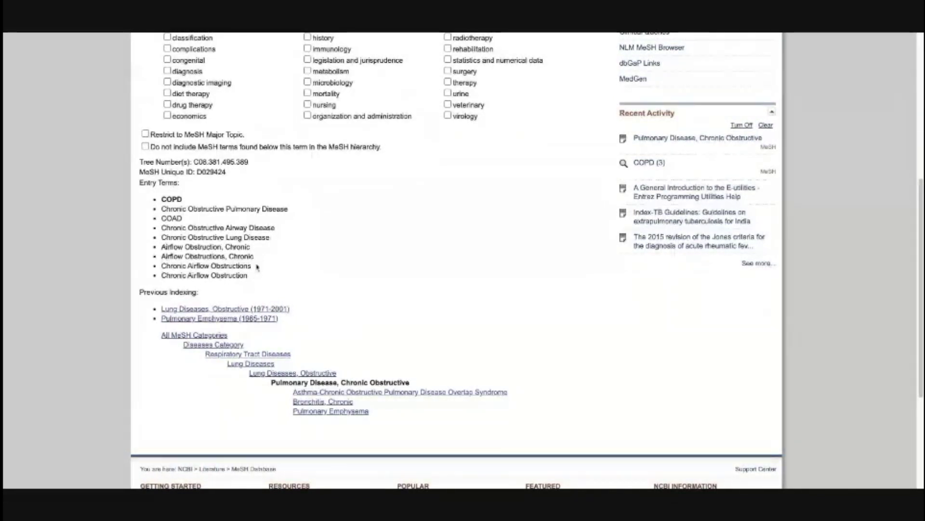
scroll(259, 263, "down", 1)
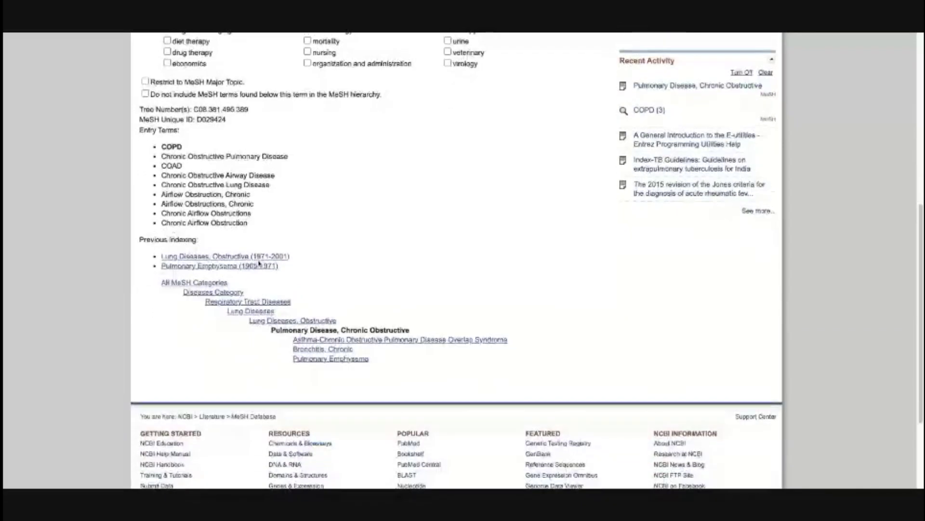
scroll(255, 265, "down", 1)
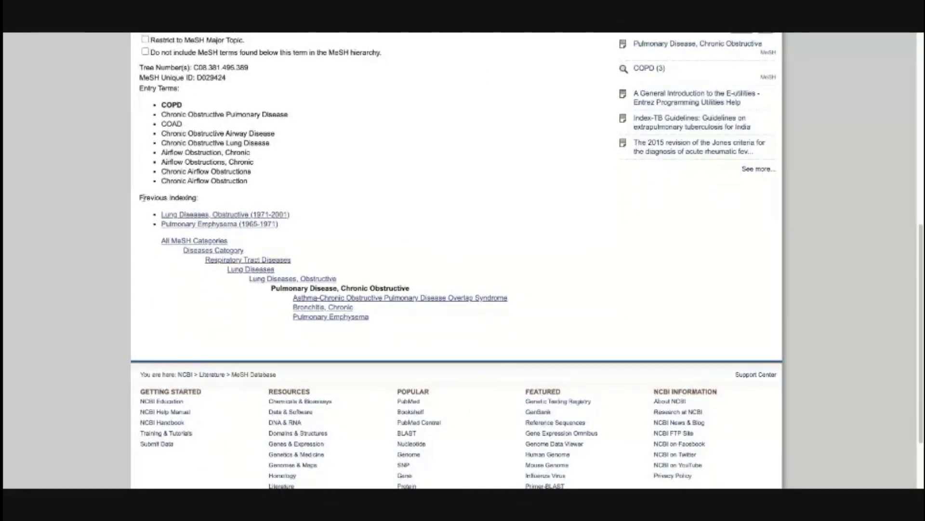
triple_click(143, 198)
left_click(143, 197)
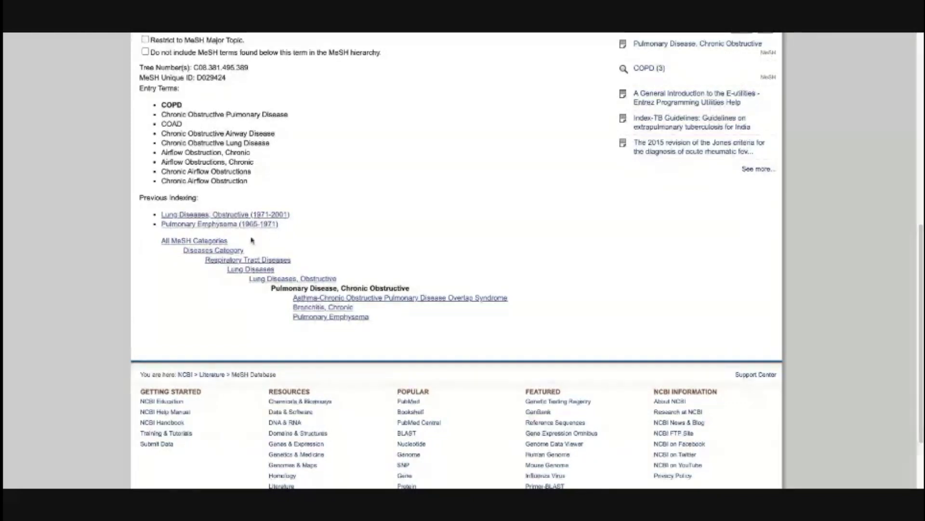
Examine the MeSH tree around "Pulmonary Disease, Chronic Obstructive" and view the broader heading "Lung Diseases, Obstructive"
scroll(251, 240, "down", 2)
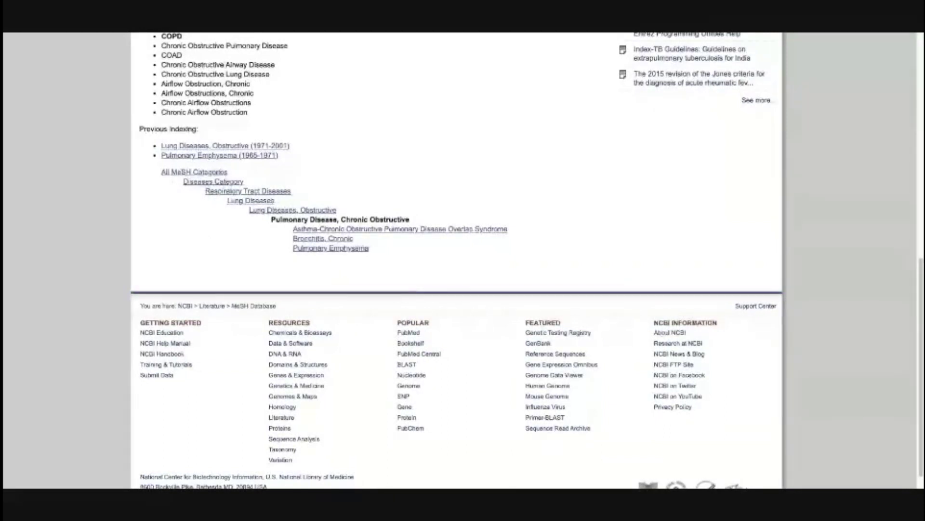
left_click(167, 173)
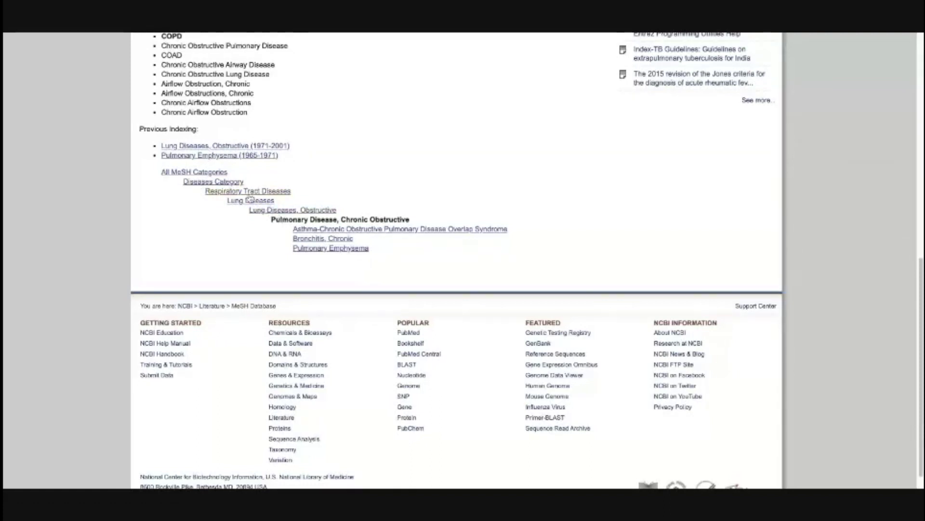
left_click(208, 182)
triple_click(273, 219)
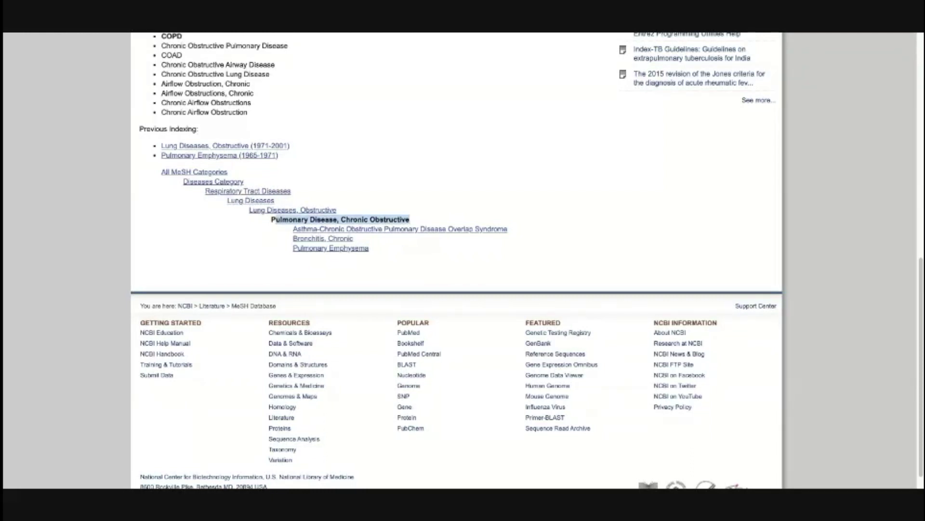
left_click(439, 214)
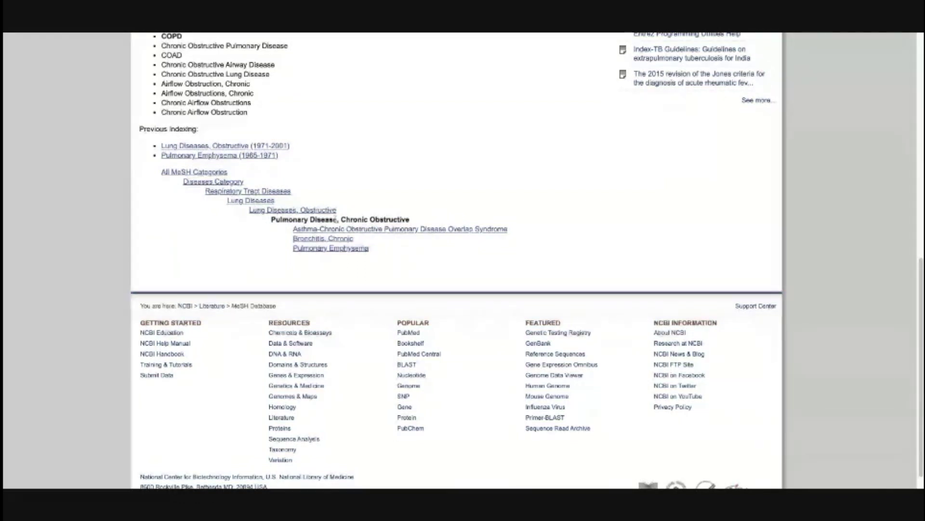
double_click(356, 219)
left_click(380, 204)
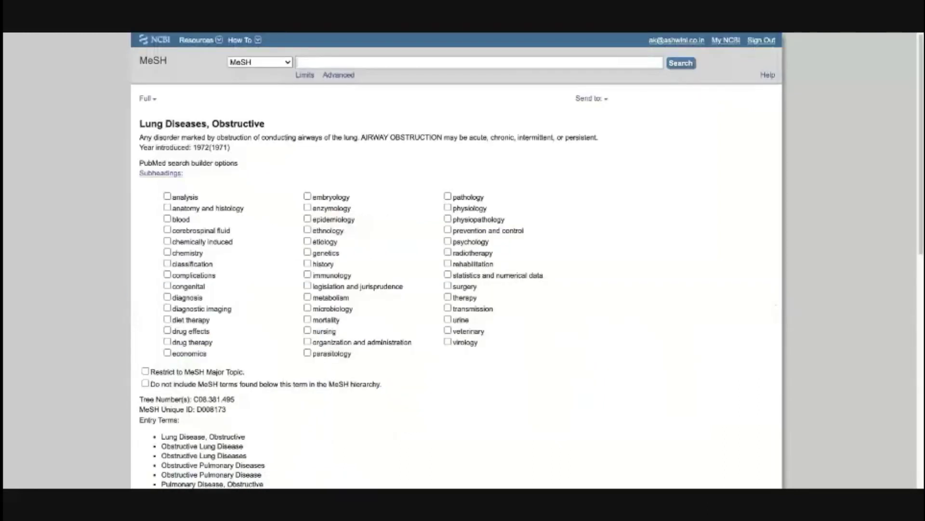
scroll(250, 240, "down", 5)
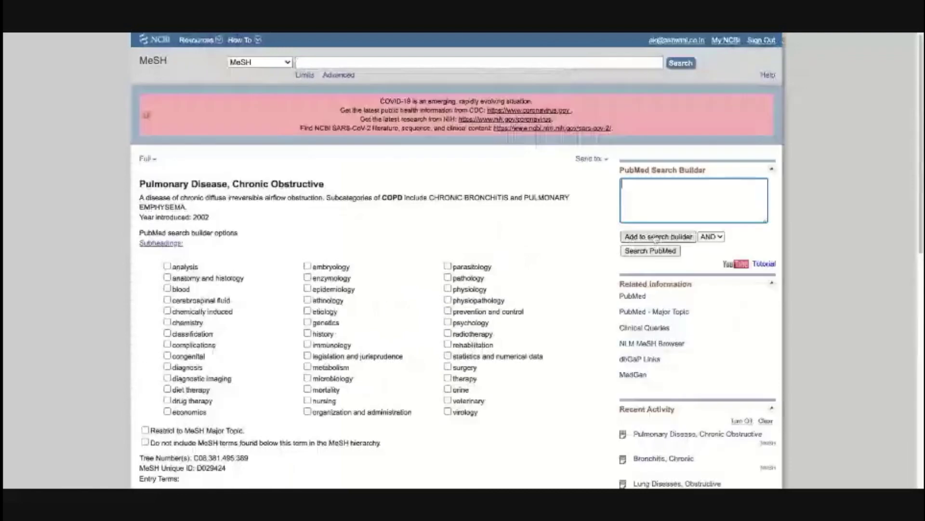
Add "Pulmonary Disease, Chronic Obstructive"[Mesh] without subheadings to the PubMed search builder and highlight the query
left_click(470, 239)
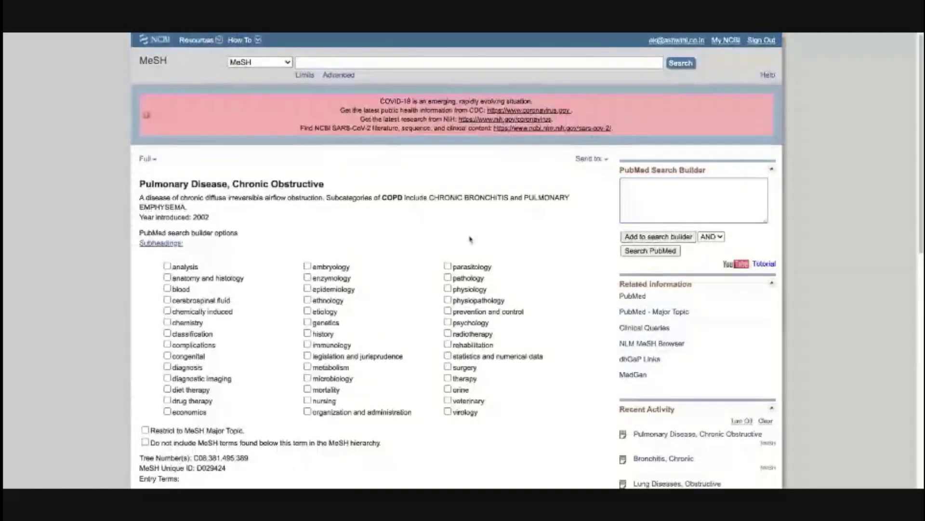
left_click(658, 236)
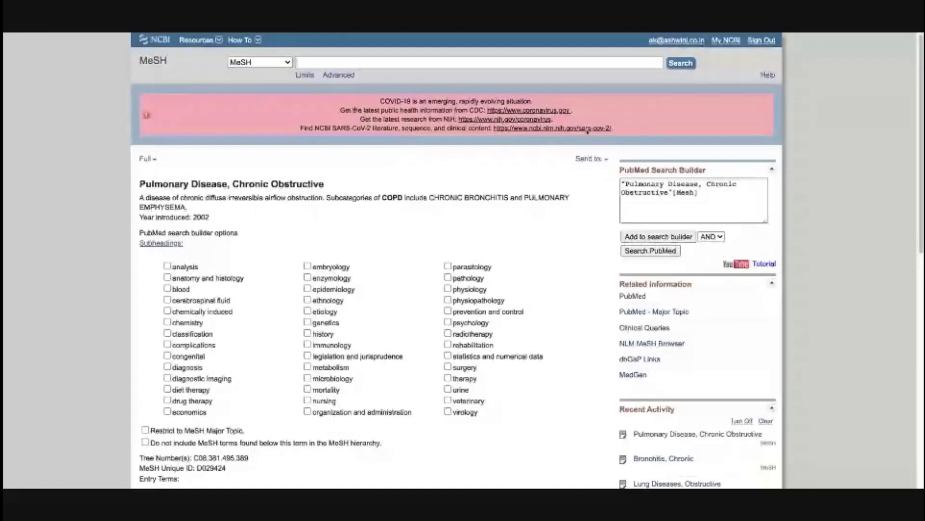
triple_click(714, 194)
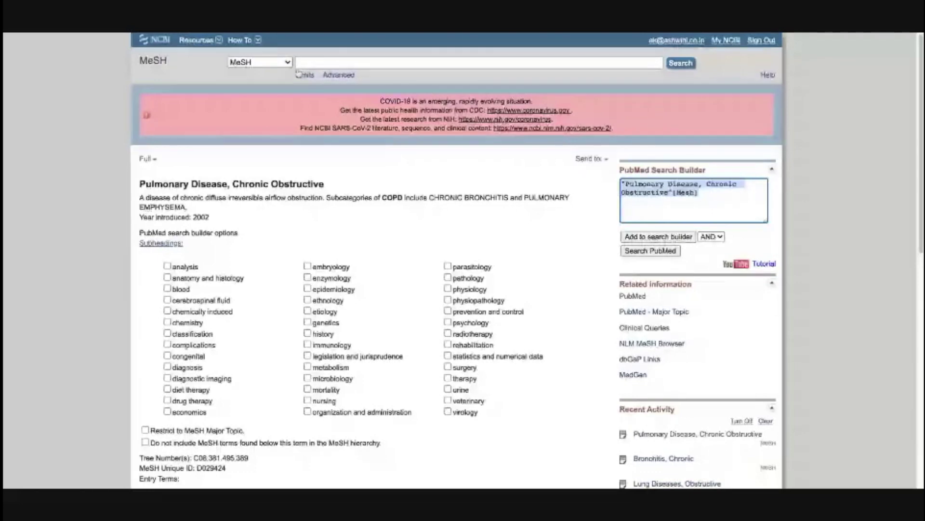
Search the MeSH database for TB and look through the results for a tuberculosis heading
left_click(304, 60)
type("TB")
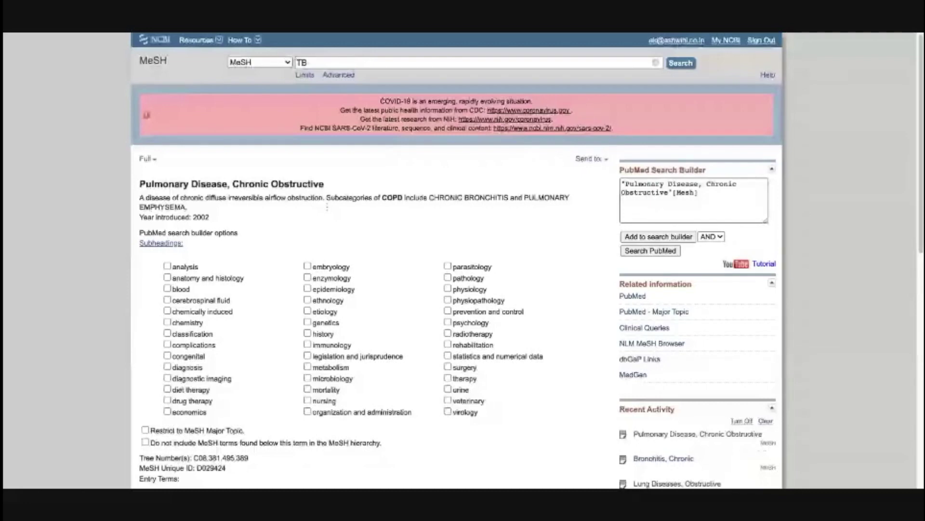
key("Return")
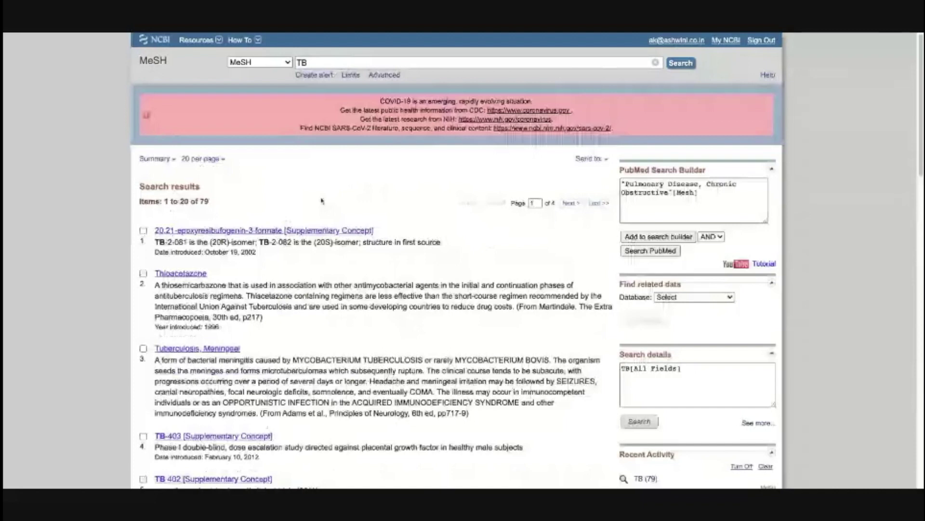
scroll(321, 201, "down", 5)
scroll(312, 261, "down", 7)
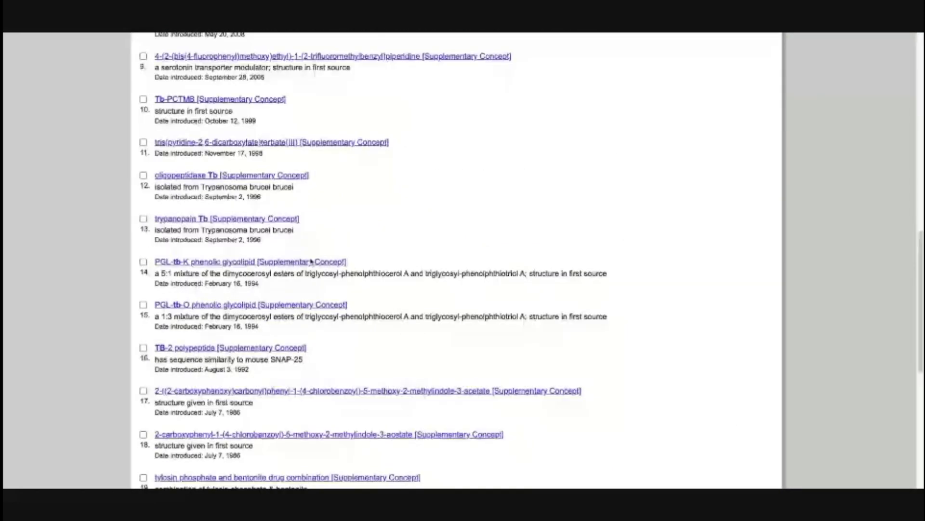
scroll(311, 261, "down", 5)
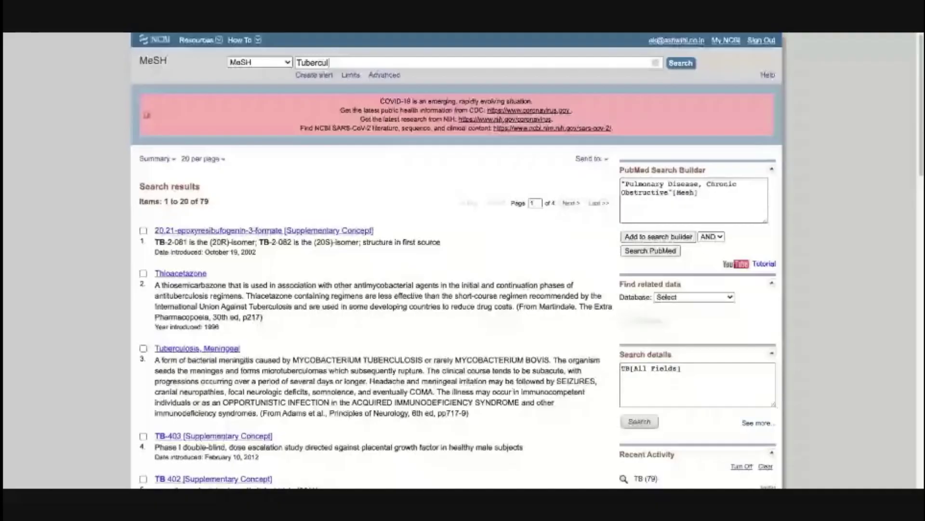
Search the MeSH database for Tuberculosis and open the Tuberculosis heading
type("osis")
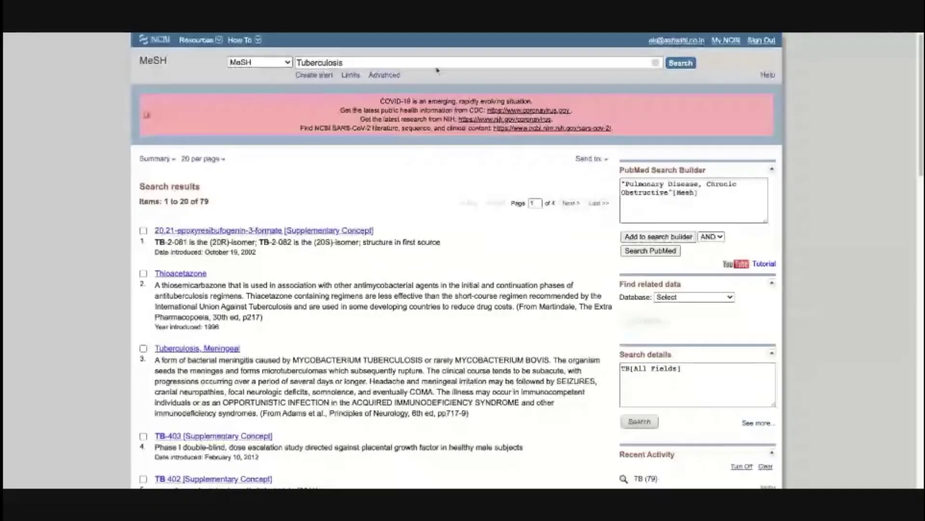
key("Return")
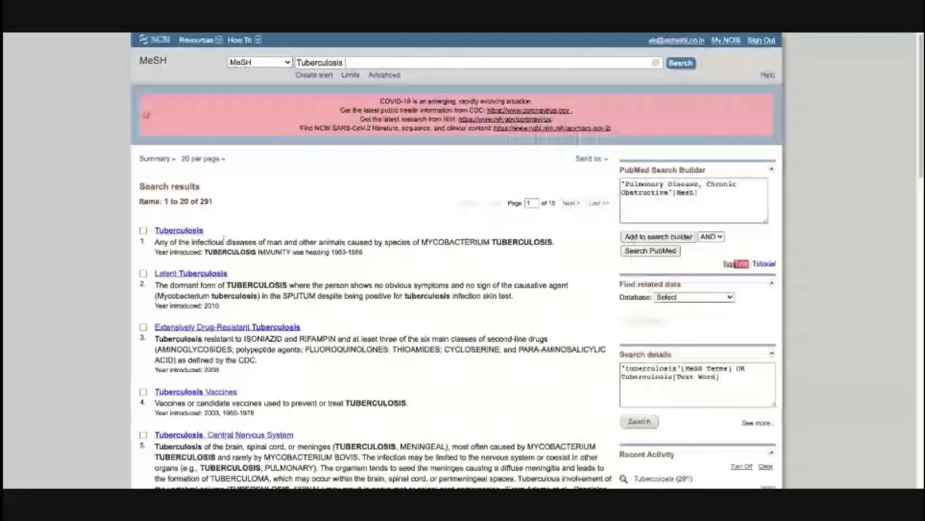
left_click(175, 233)
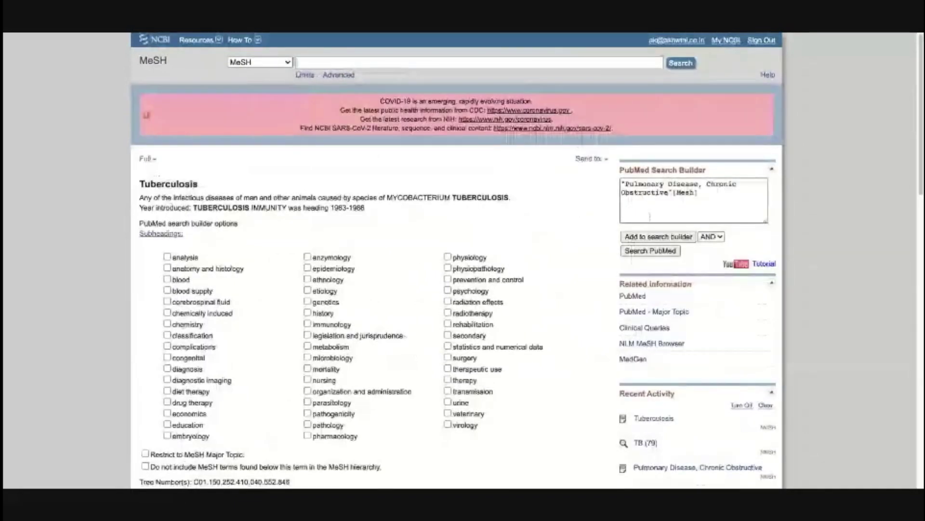
Highlight the existing COPD query in the search builder and add the Tuberculosis heading to it with the AND operator
left_click(719, 196)
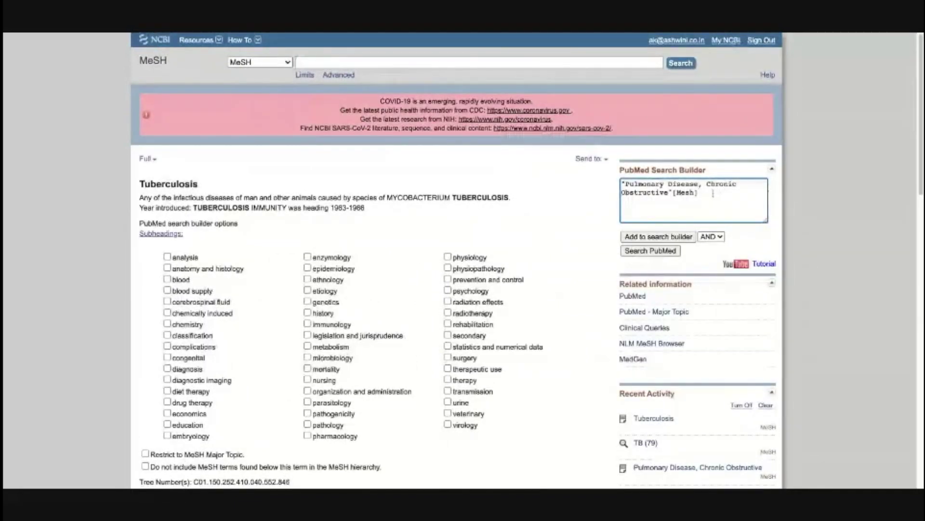
left_click(622, 182, "shift")
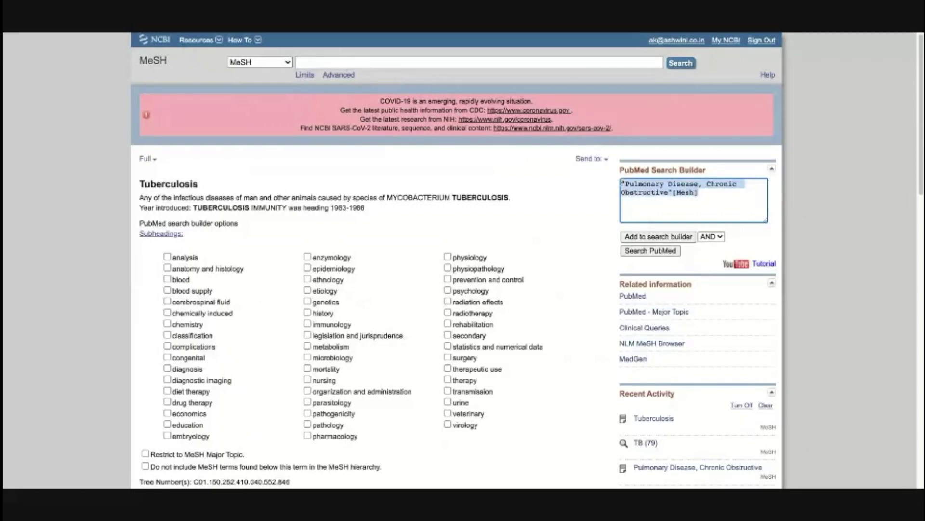
left_click(706, 193)
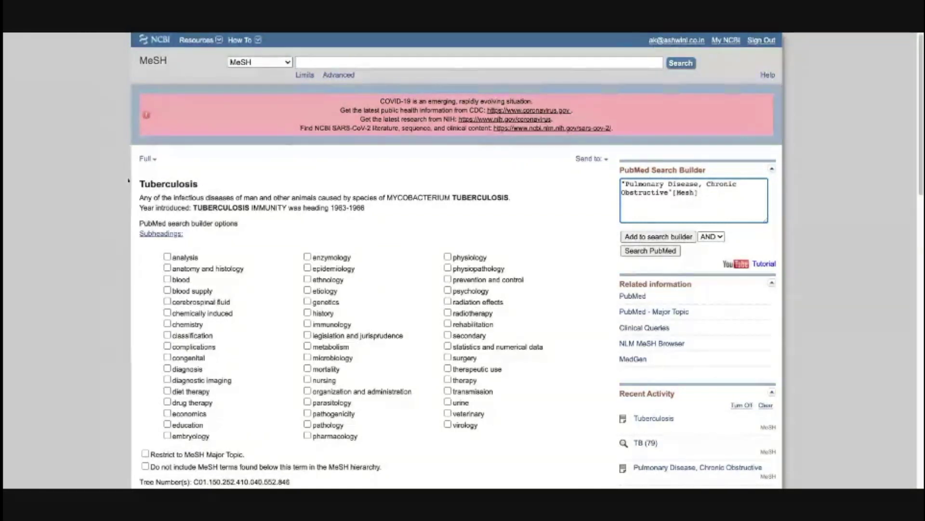
left_click(647, 237)
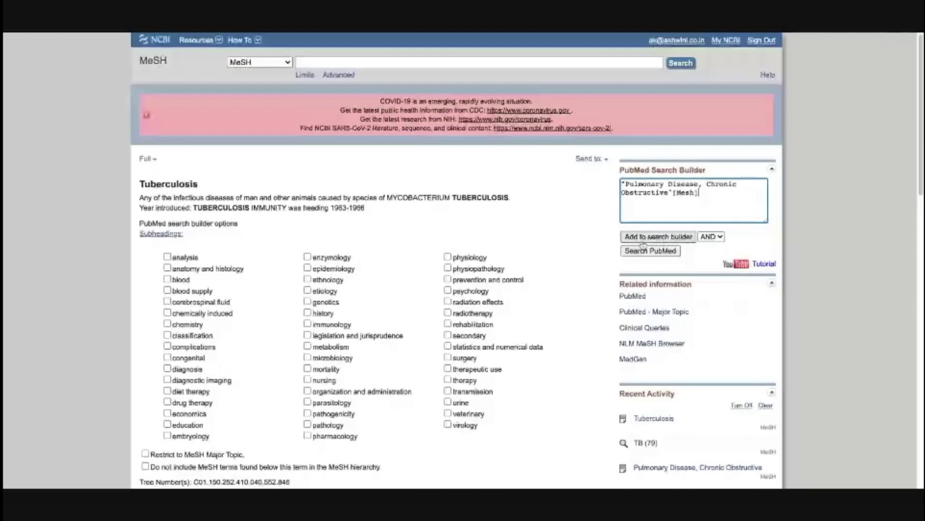
left_click(713, 238)
left_click(718, 237)
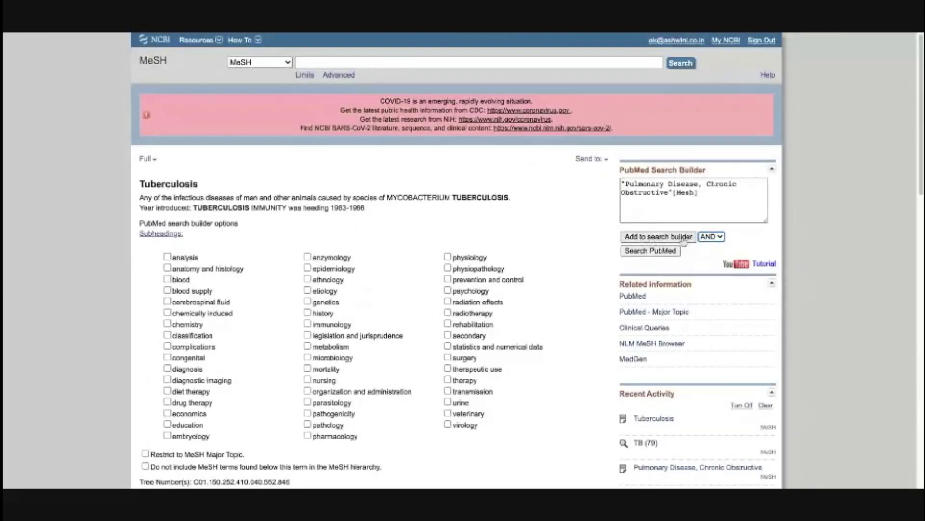
left_click(673, 238)
left_click(665, 248)
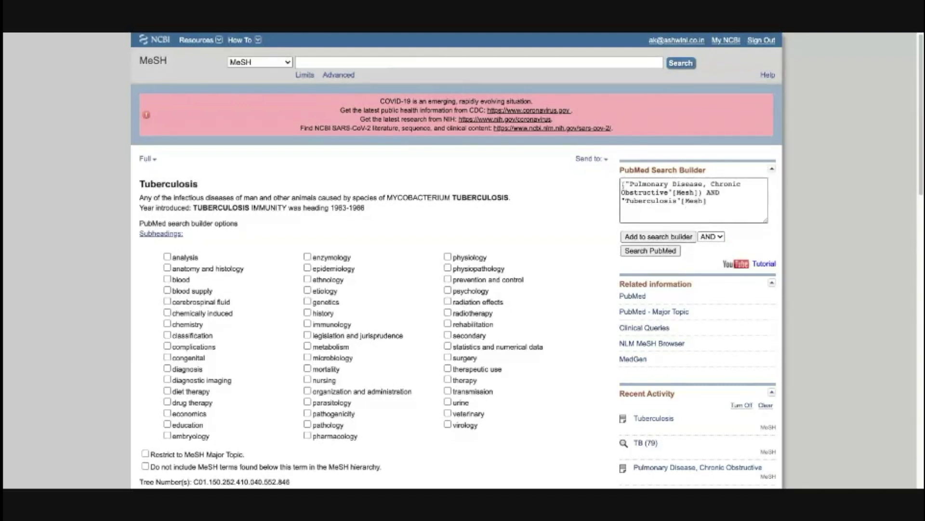
Search PubMed with the combined COPD and tuberculosis query and open the article "Tuberculosis and chronic respiratory disease: a systematic review"
left_click(655, 256)
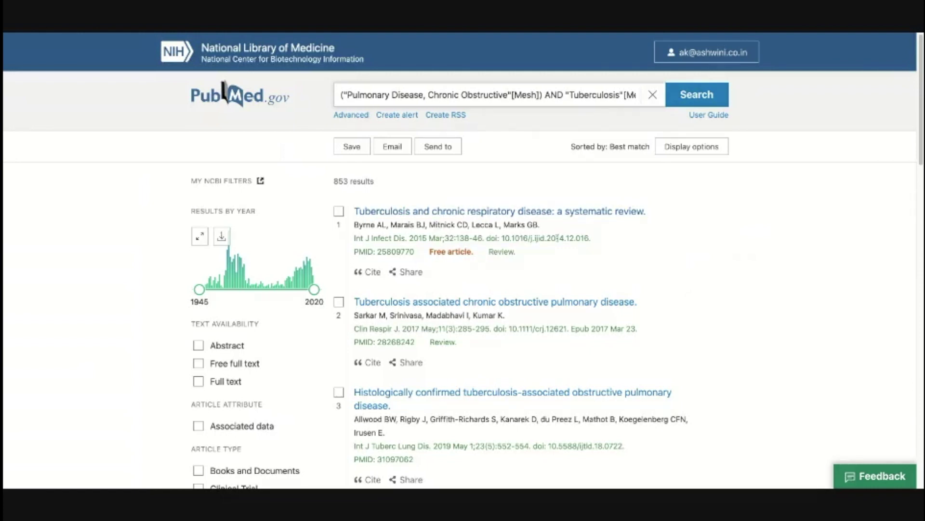
left_click(474, 212)
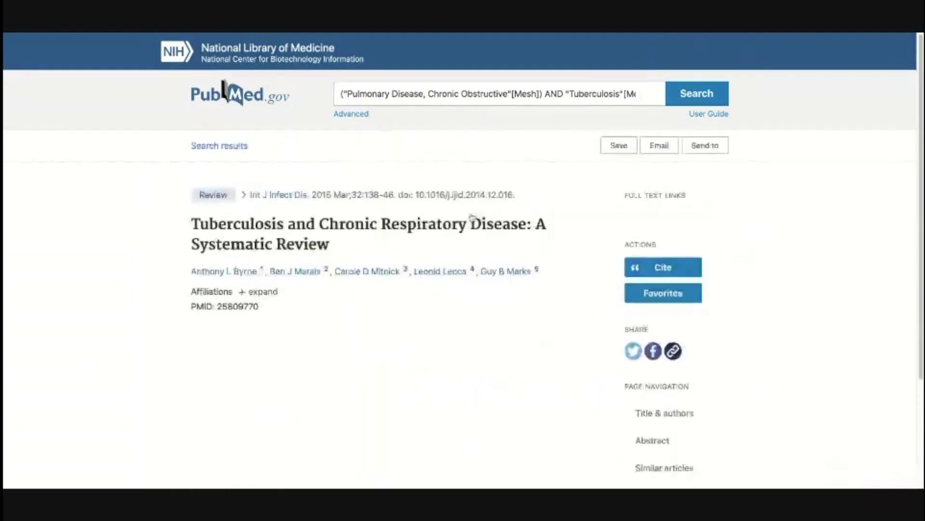
Open the full list of similar articles for the tuberculosis and chronic respiratory disease review and look through its first entries
scroll(472, 217, "down", 15)
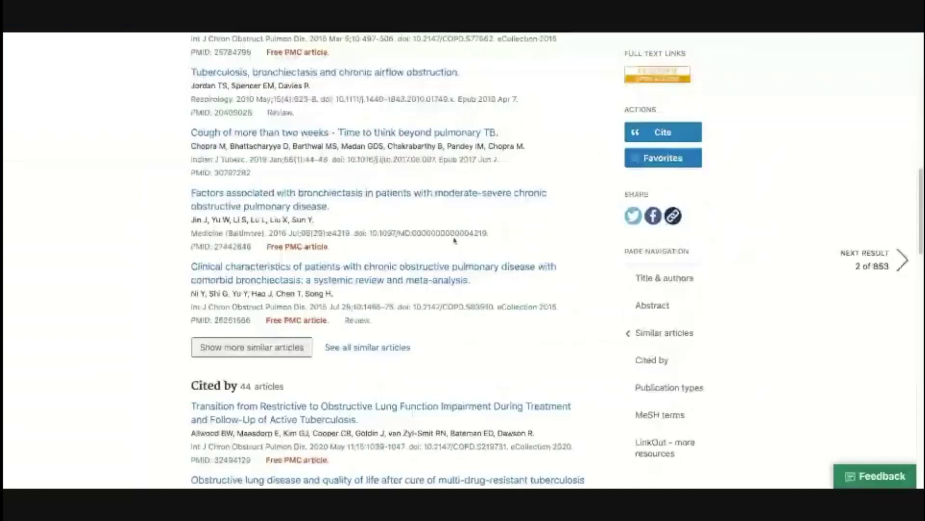
left_click(368, 347)
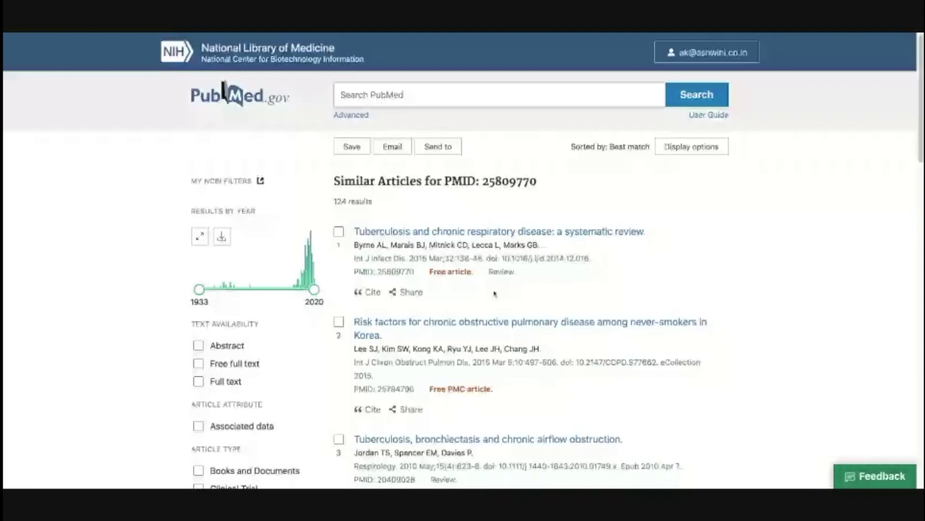
scroll(495, 293, "down", 2)
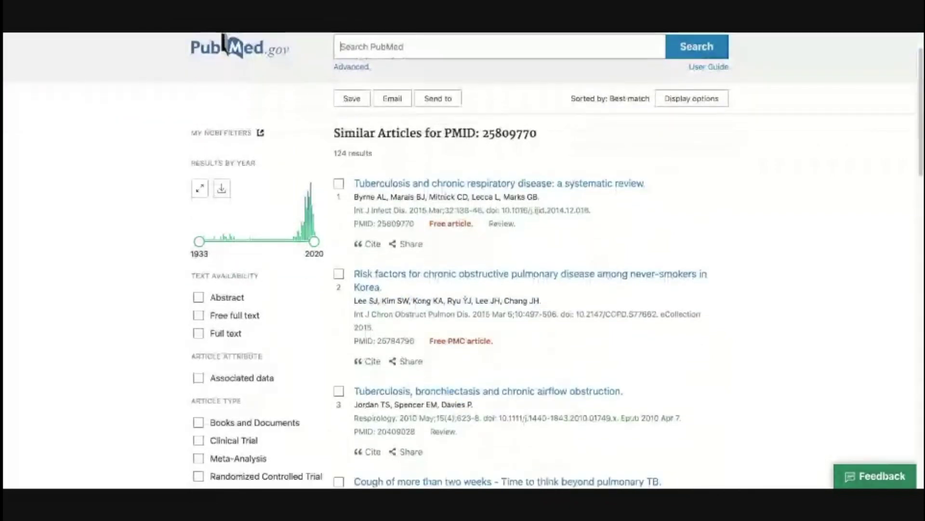
scroll(223, 42, "down", 1)
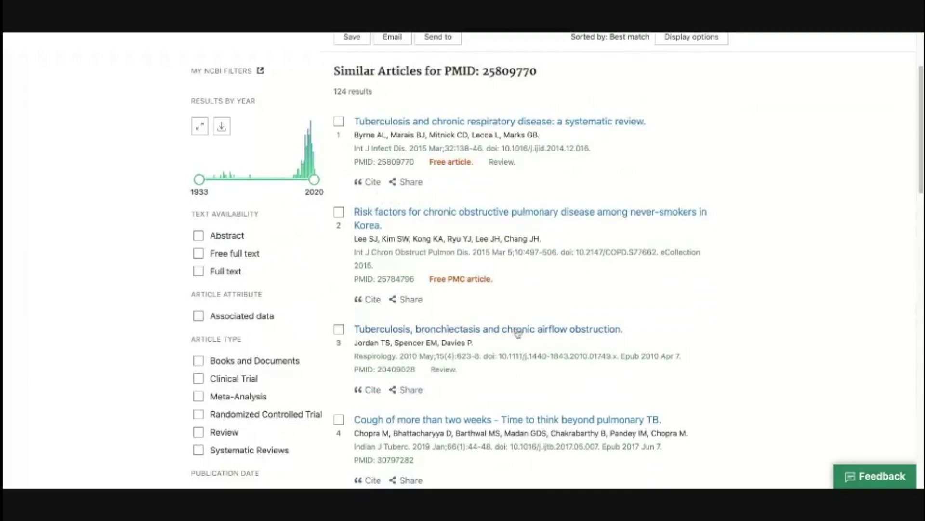
scroll(518, 333, "down", 1)
scroll(518, 333, "up", 2)
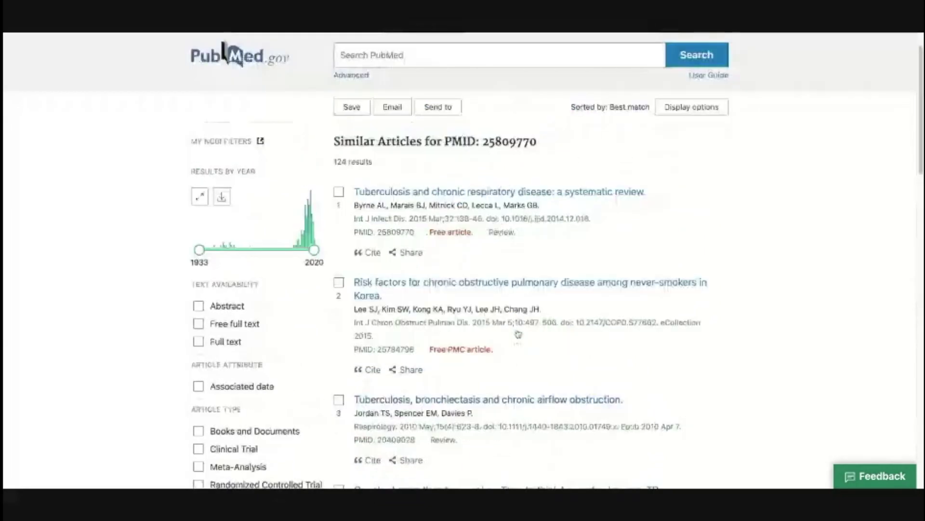
scroll(517, 333, "up", 1)
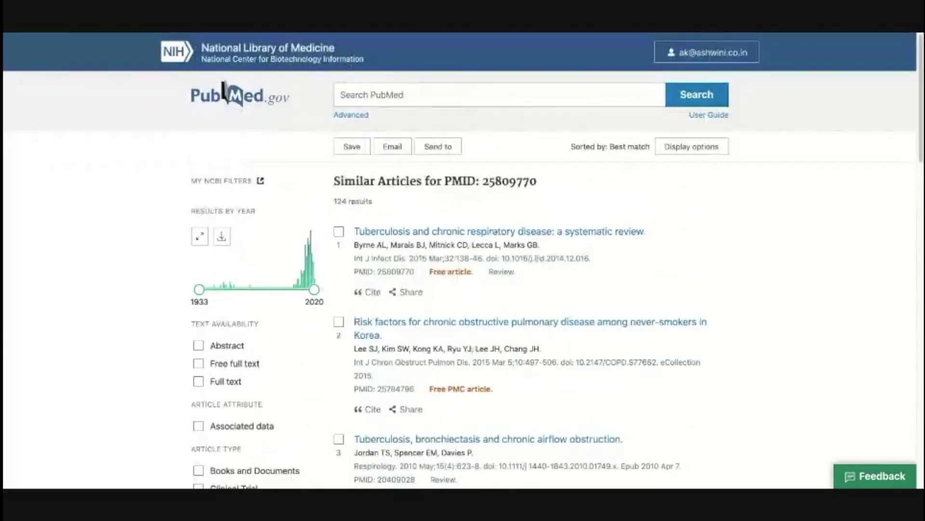